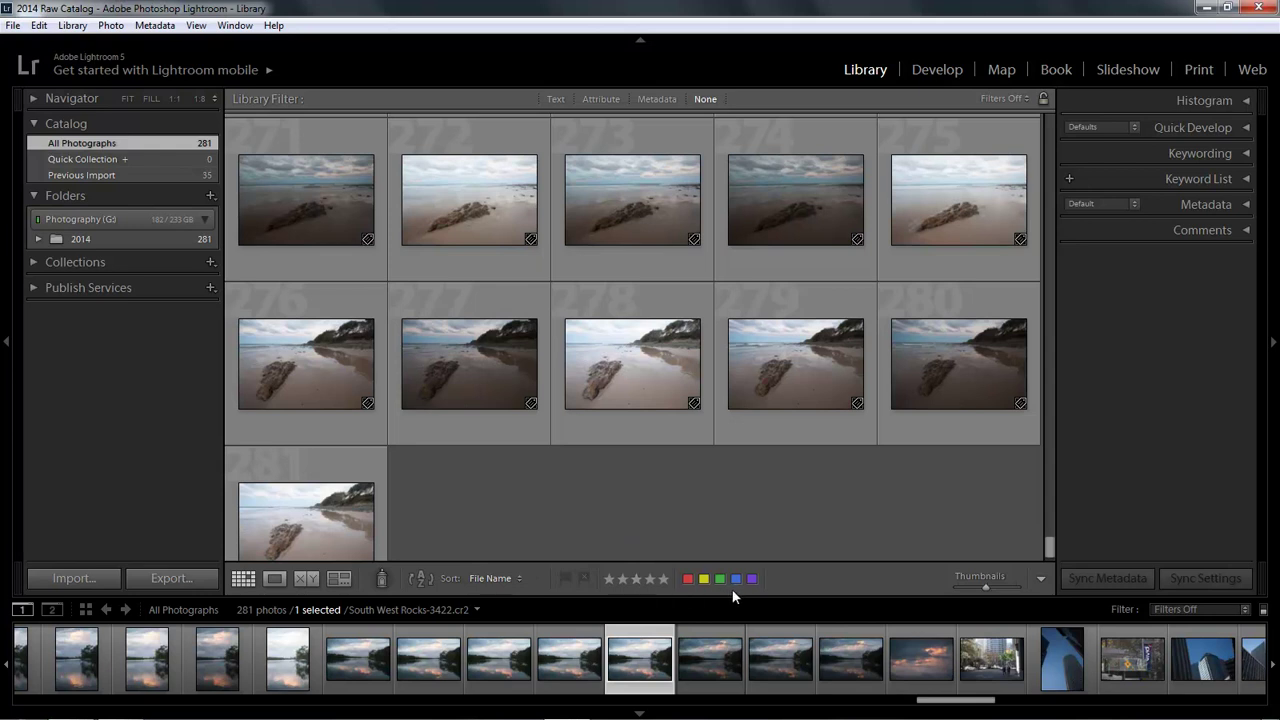
Step: Deselect all photos in the 2014 Raw Catalog grid with Ctrl+D
{"action": "key", "text": "ctrl+d"}
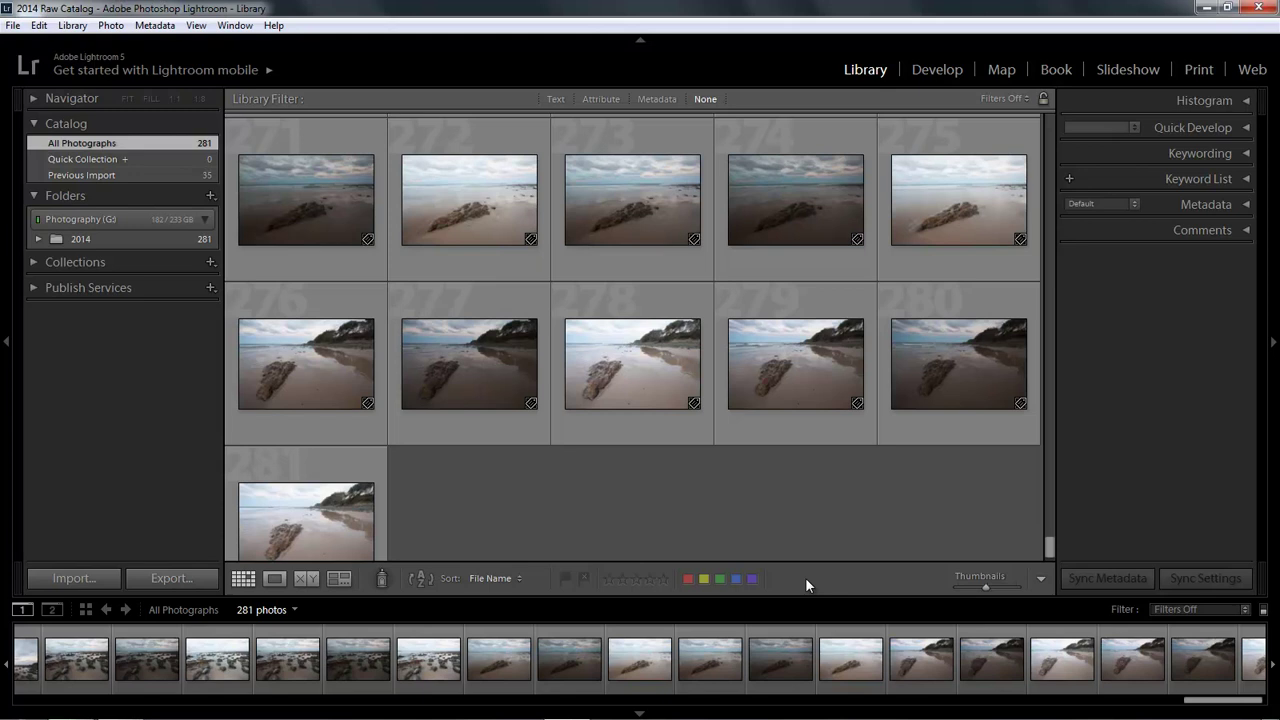
Step: Show the selected rock-on-beach shots in Compare view as Select and Candidate
{"action": "key", "text": "c"}
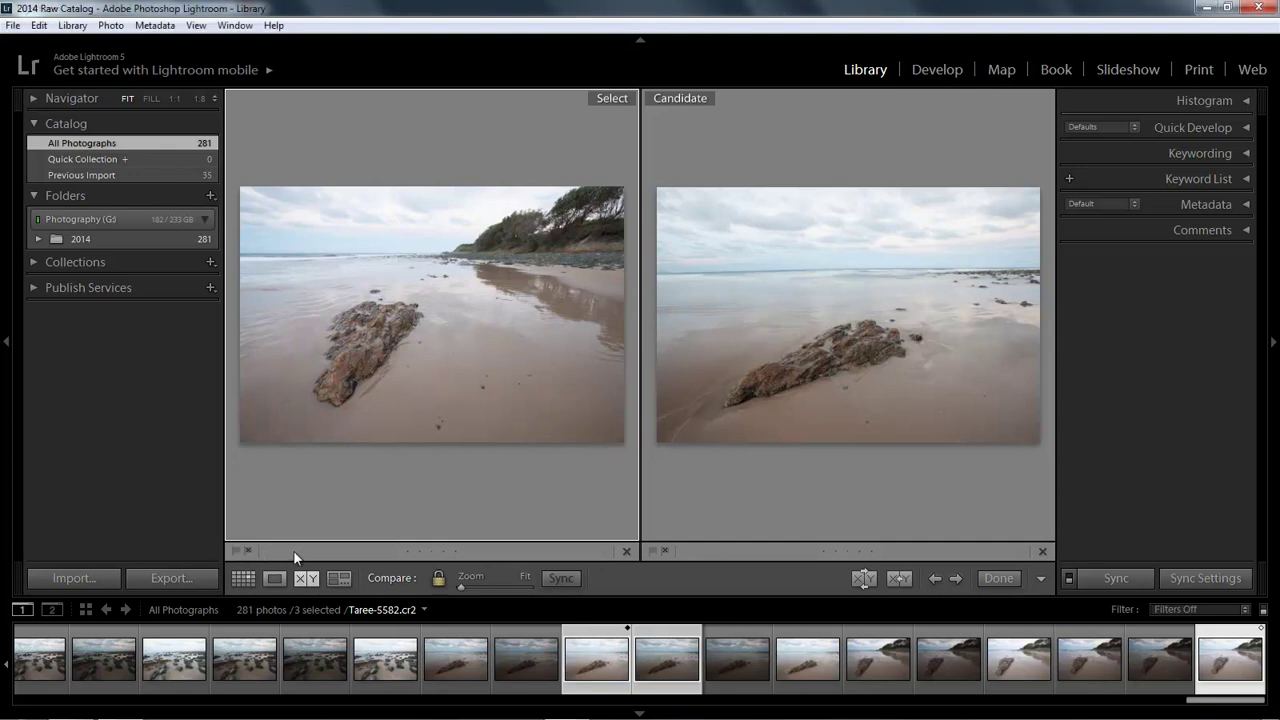
Step: Give the Select photo a green label and five stars, then flag it as pick and then reject
{"action": "left_click", "coordinate": [604, 551]}
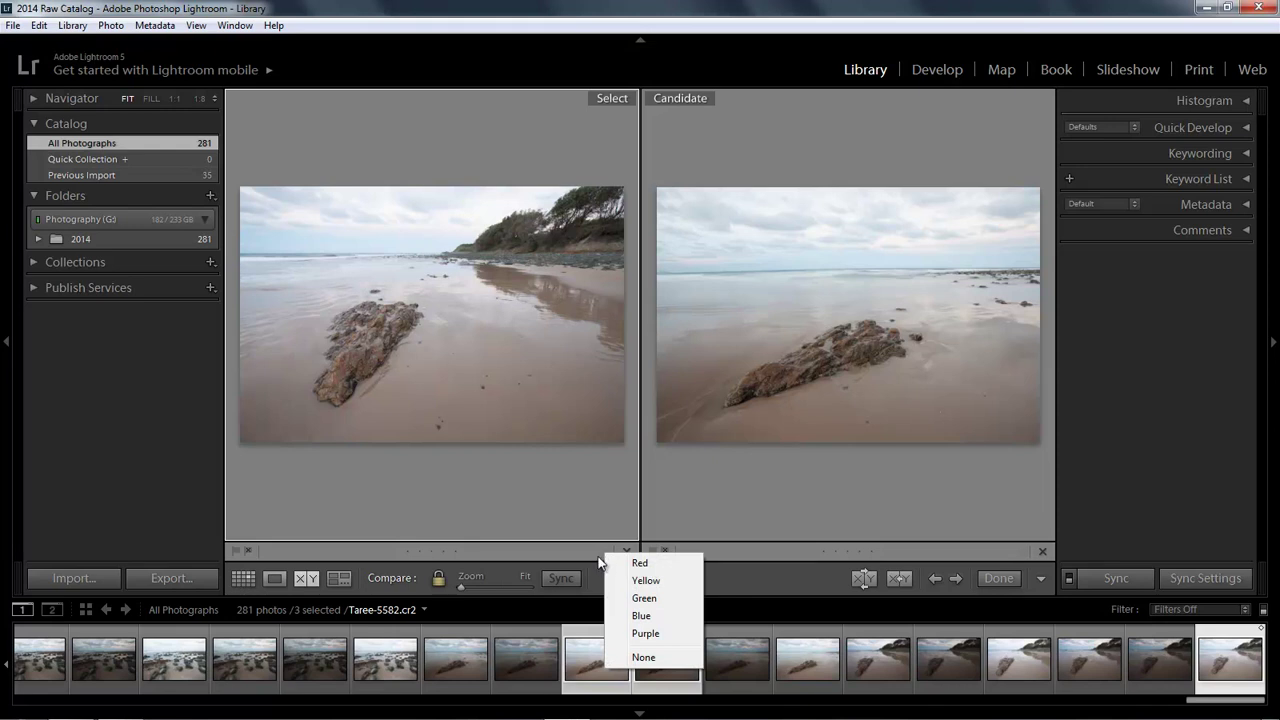
{"action": "left_click", "coordinate": [643, 599]}
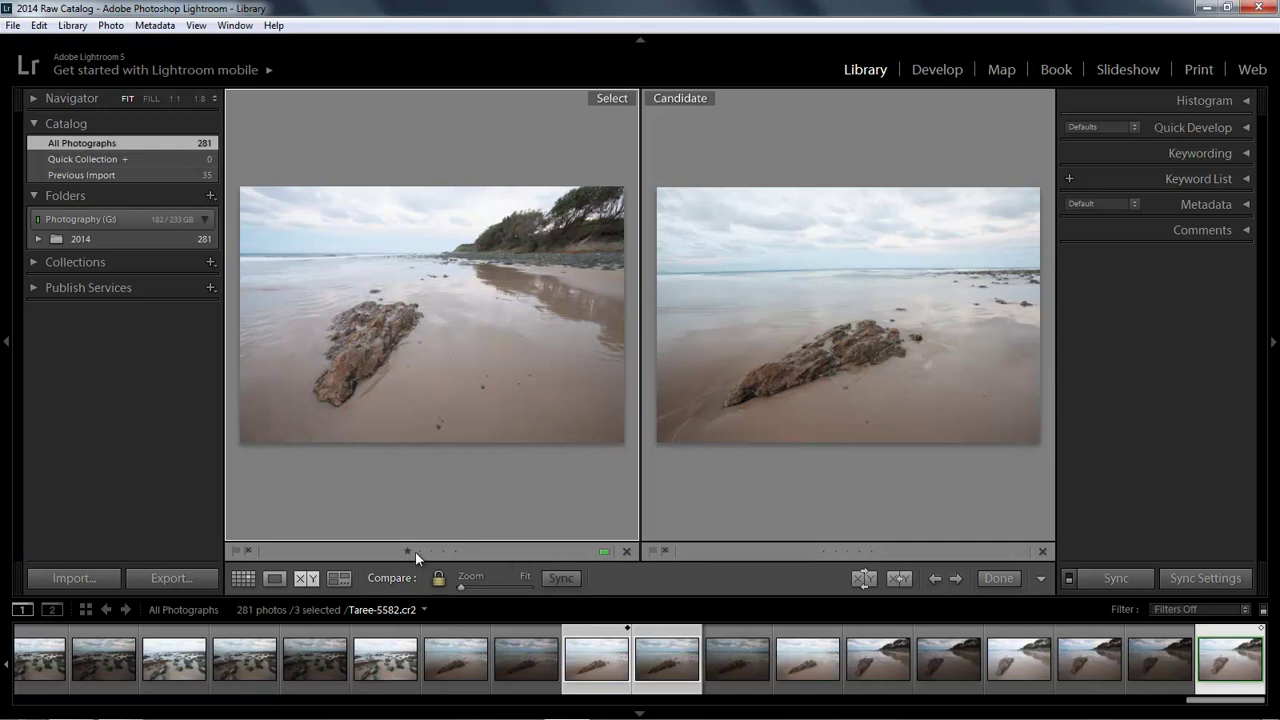
{"action": "left_click", "coordinate": [456, 552]}
{"action": "left_click", "coordinate": [237, 552]}
{"action": "left_click", "coordinate": [249, 551]}
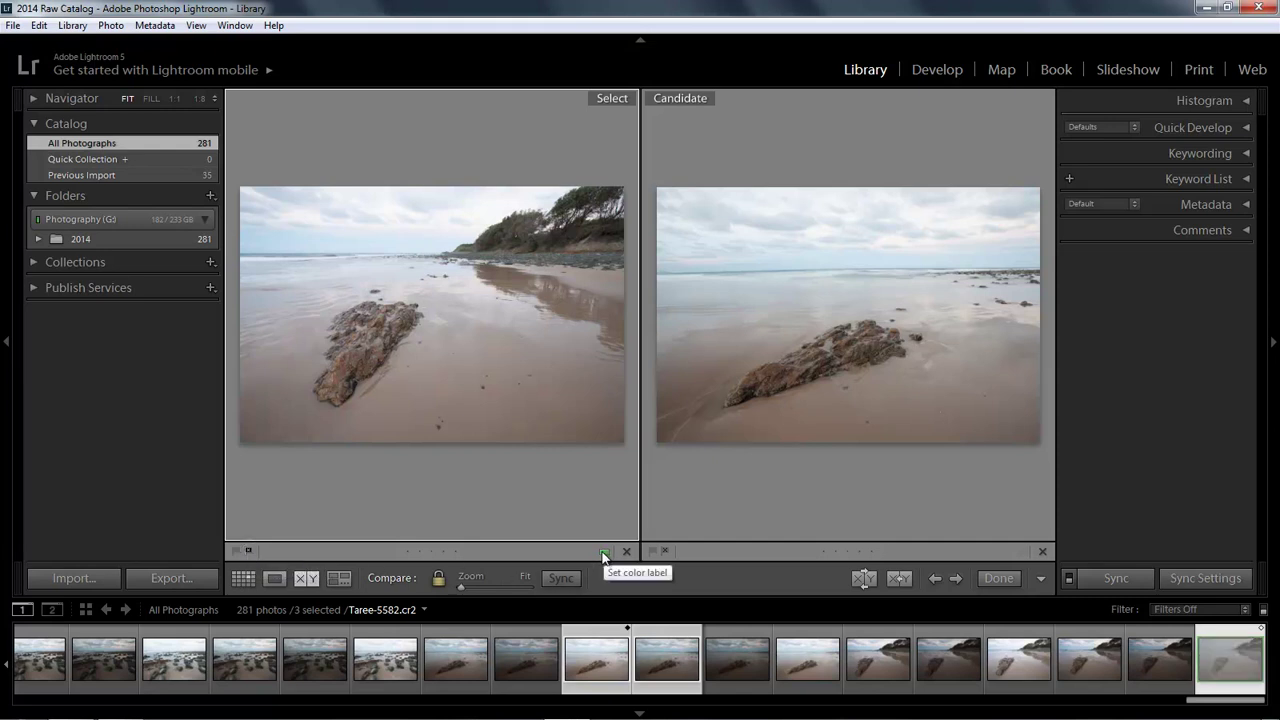
Step: Close Compare view and lay out the six selected beach and lake photos in Survey view
{"action": "left_click", "coordinate": [998, 578]}
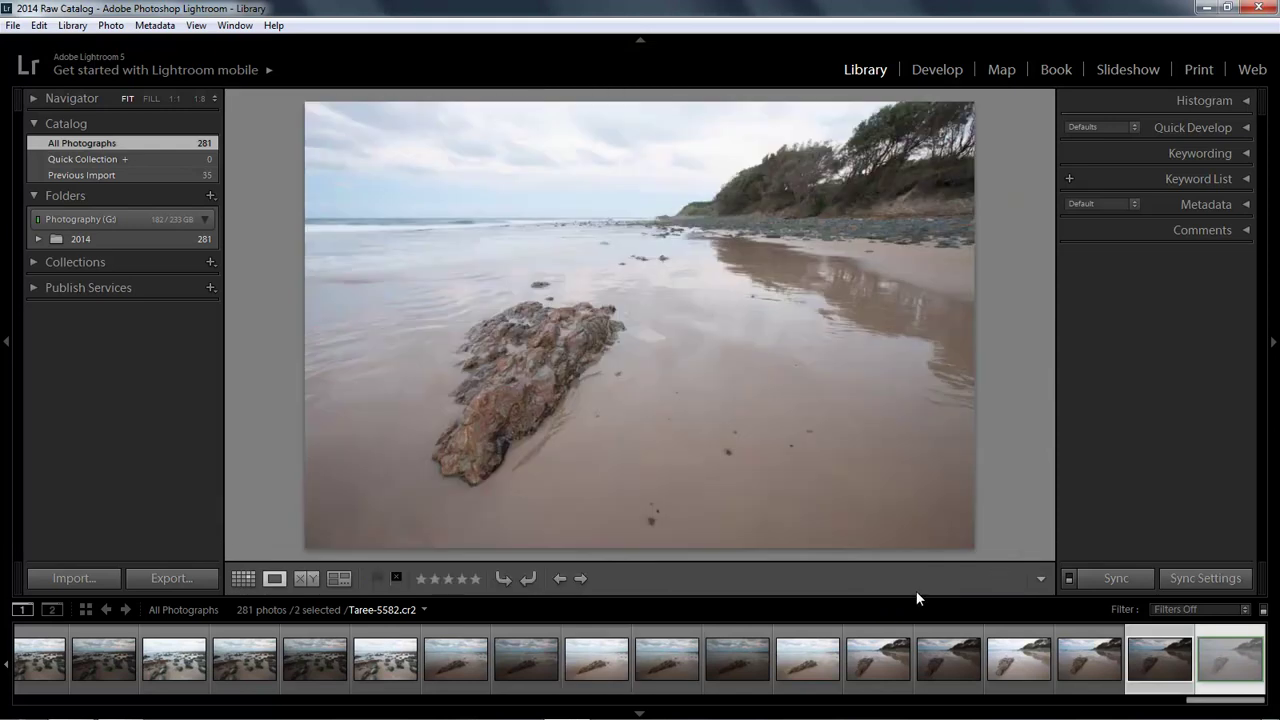
{"action": "key", "text": "g"}
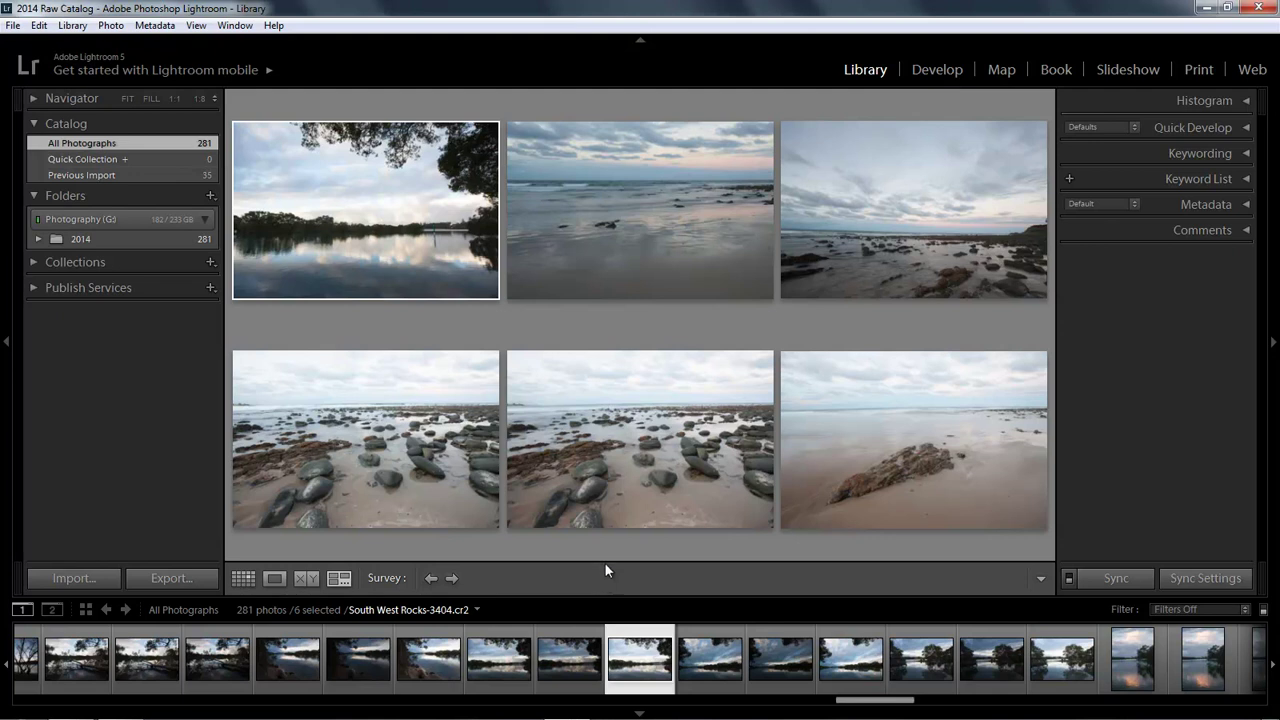
Step: Give the three top-row survey photos blue colour labels
{"action": "mouse_move", "coordinate": [611, 535]}
{"action": "mouse_move", "coordinate": [462, 305]}
{"action": "left_click", "coordinate": [496, 312]}
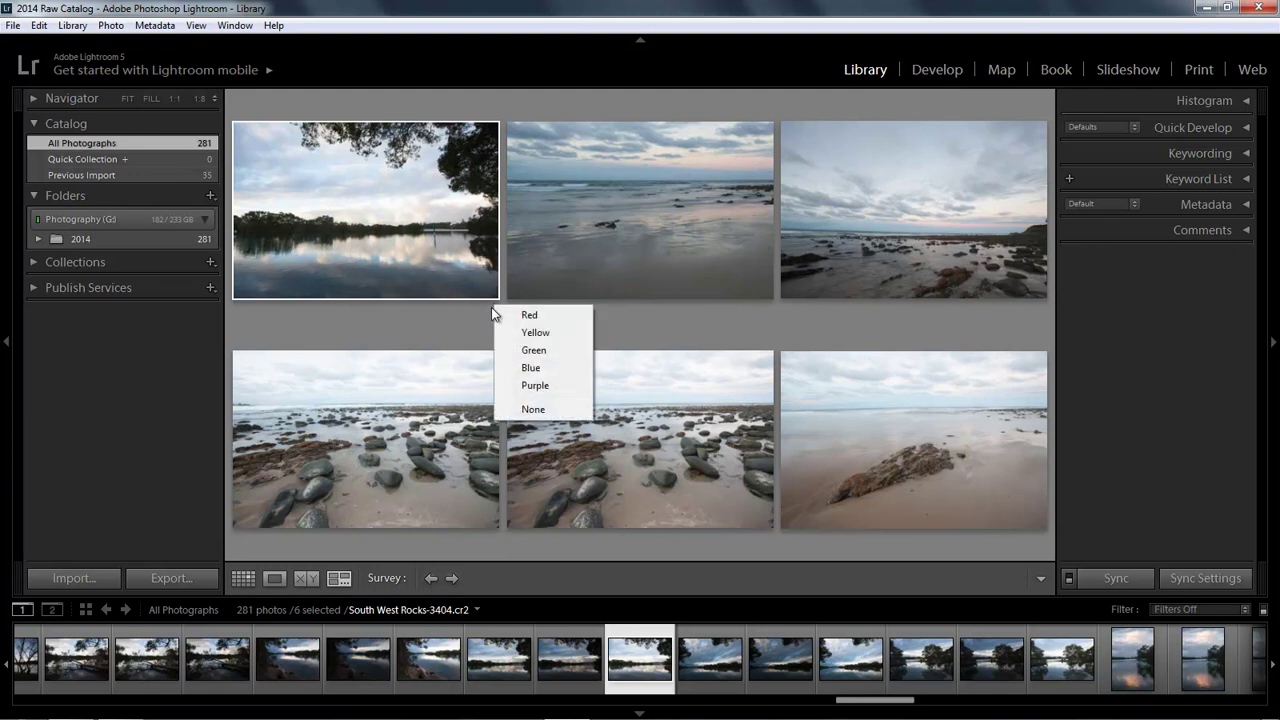
{"action": "left_click", "coordinate": [531, 368]}
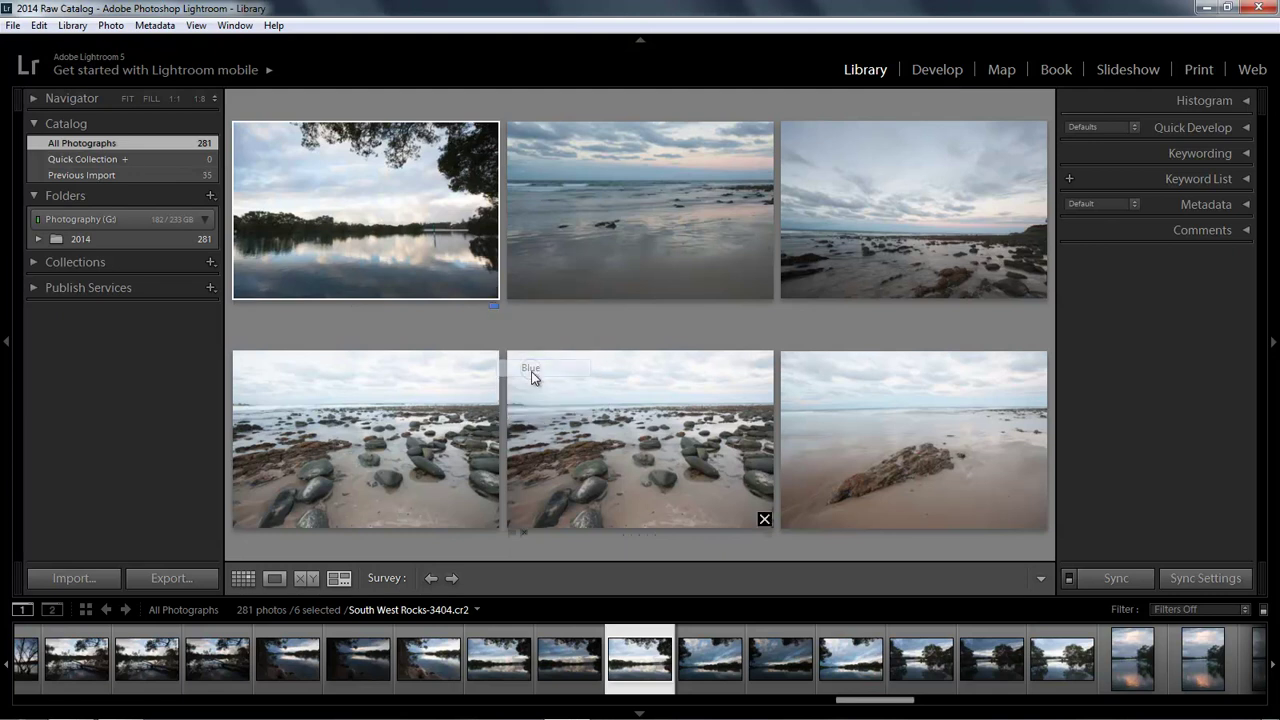
{"action": "left_click", "coordinate": [769, 307]}
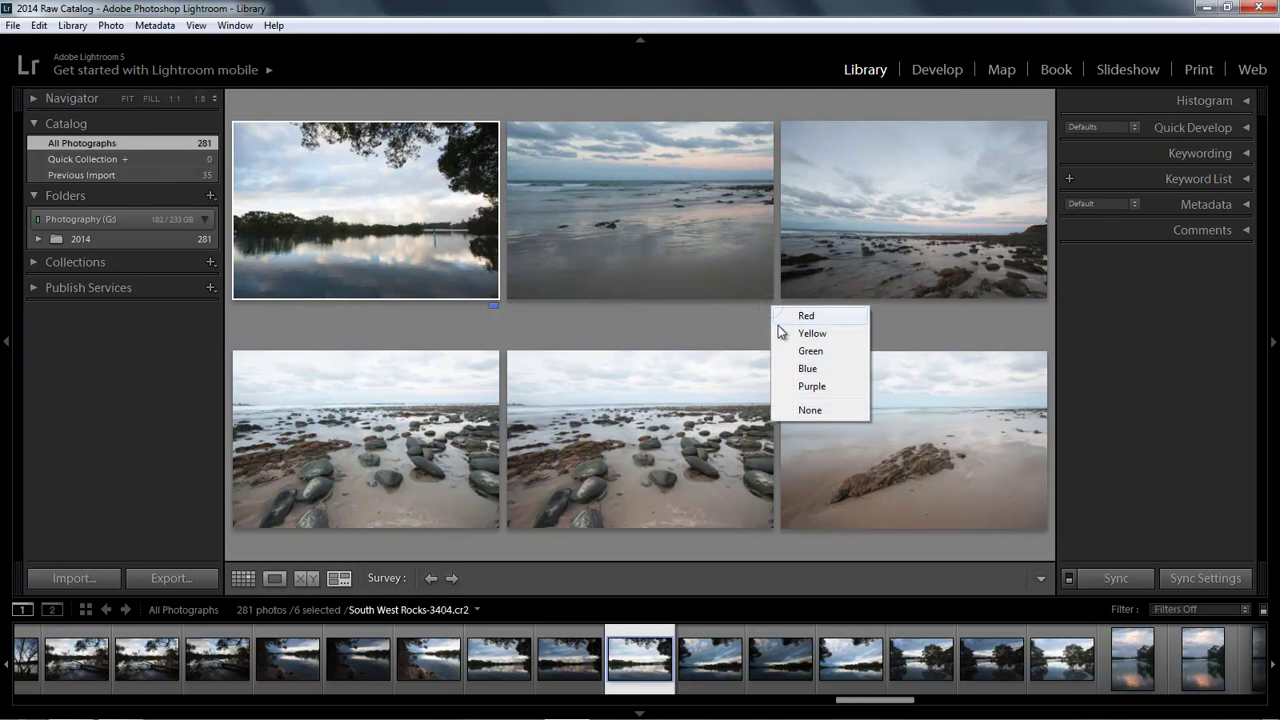
{"action": "left_click", "coordinate": [809, 370]}
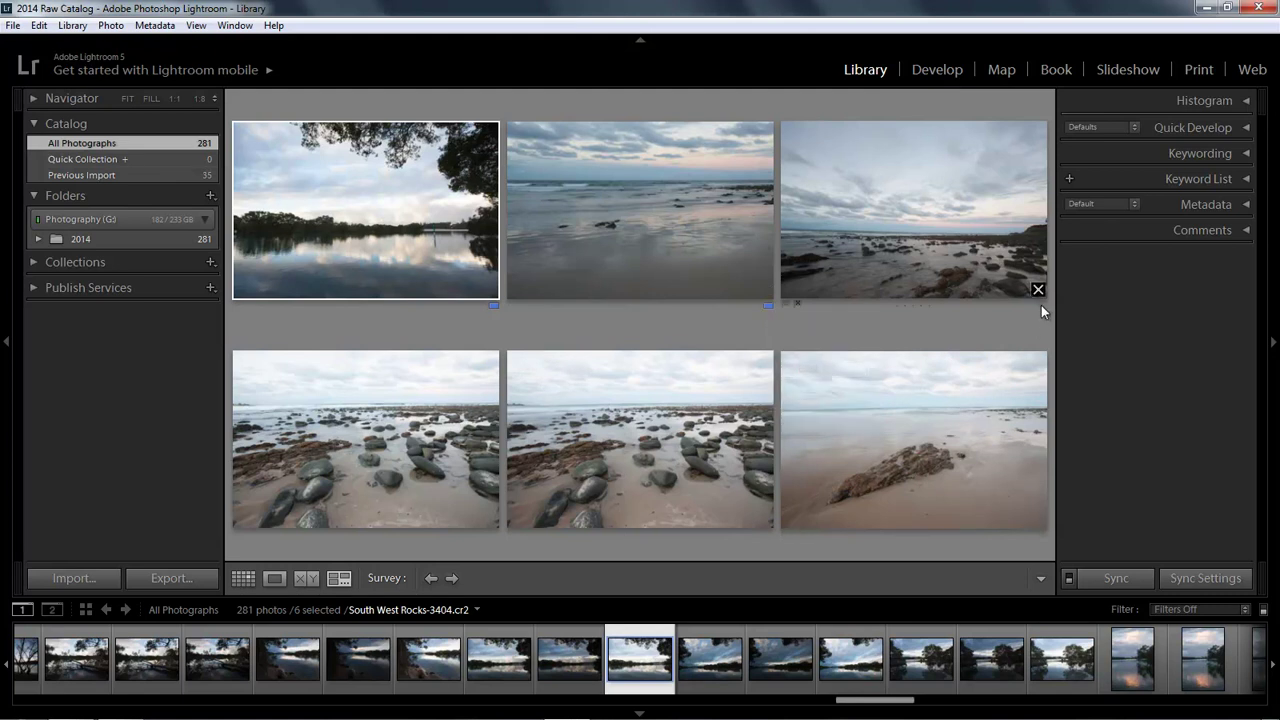
{"action": "left_click", "coordinate": [1041, 305]}
{"action": "left_click", "coordinate": [1078, 369]}
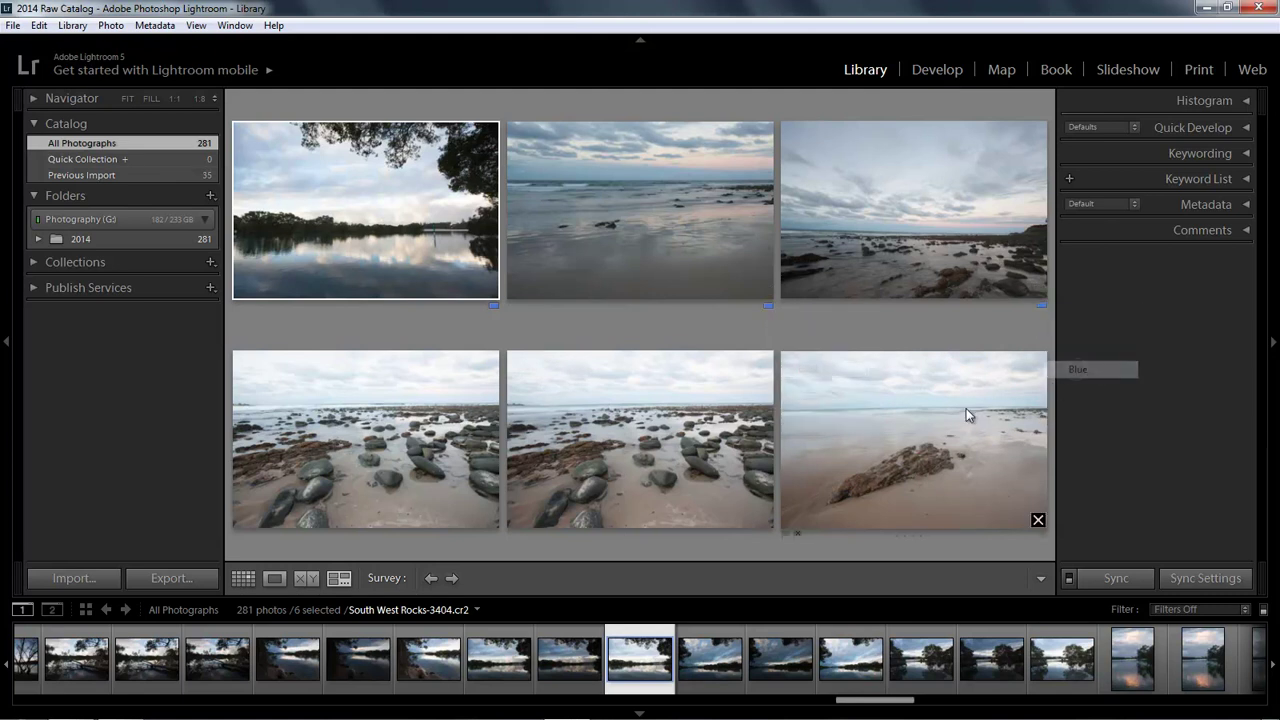
Step: Label the three bottom-row photos blue and return to Grid view
{"action": "left_click", "coordinate": [493, 534]}
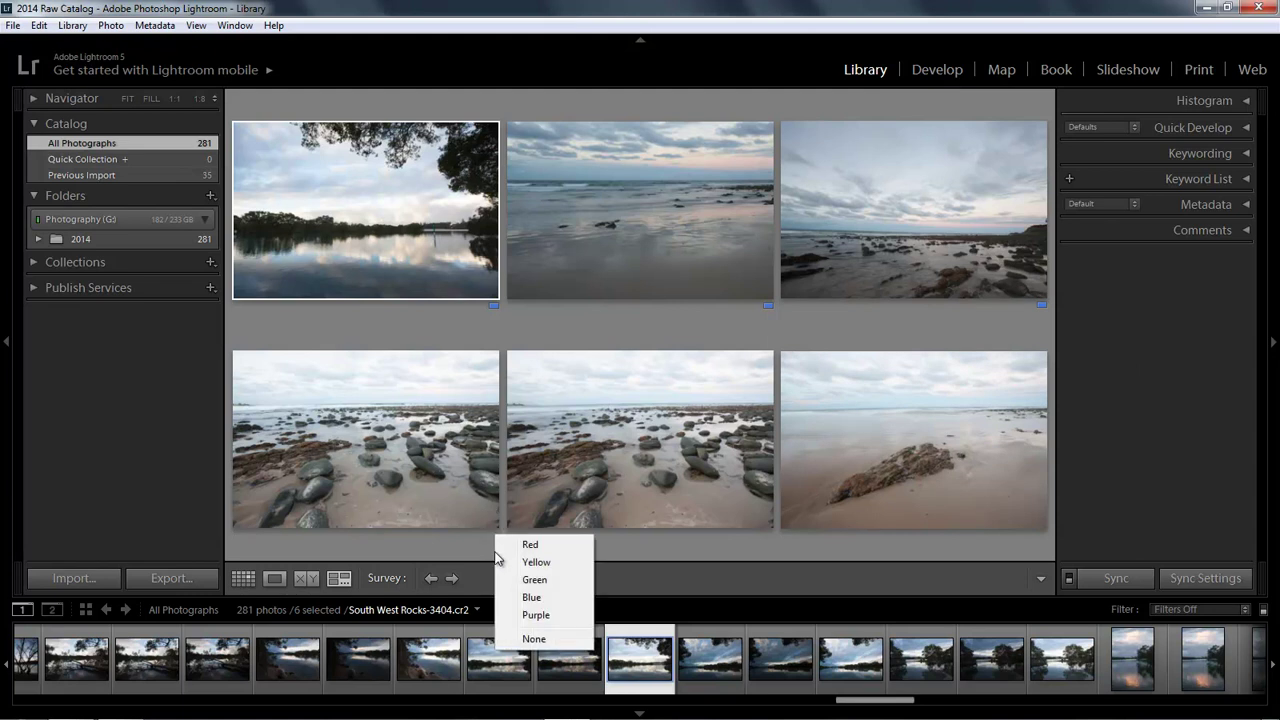
{"action": "left_click", "coordinate": [531, 596]}
{"action": "left_click", "coordinate": [766, 534]}
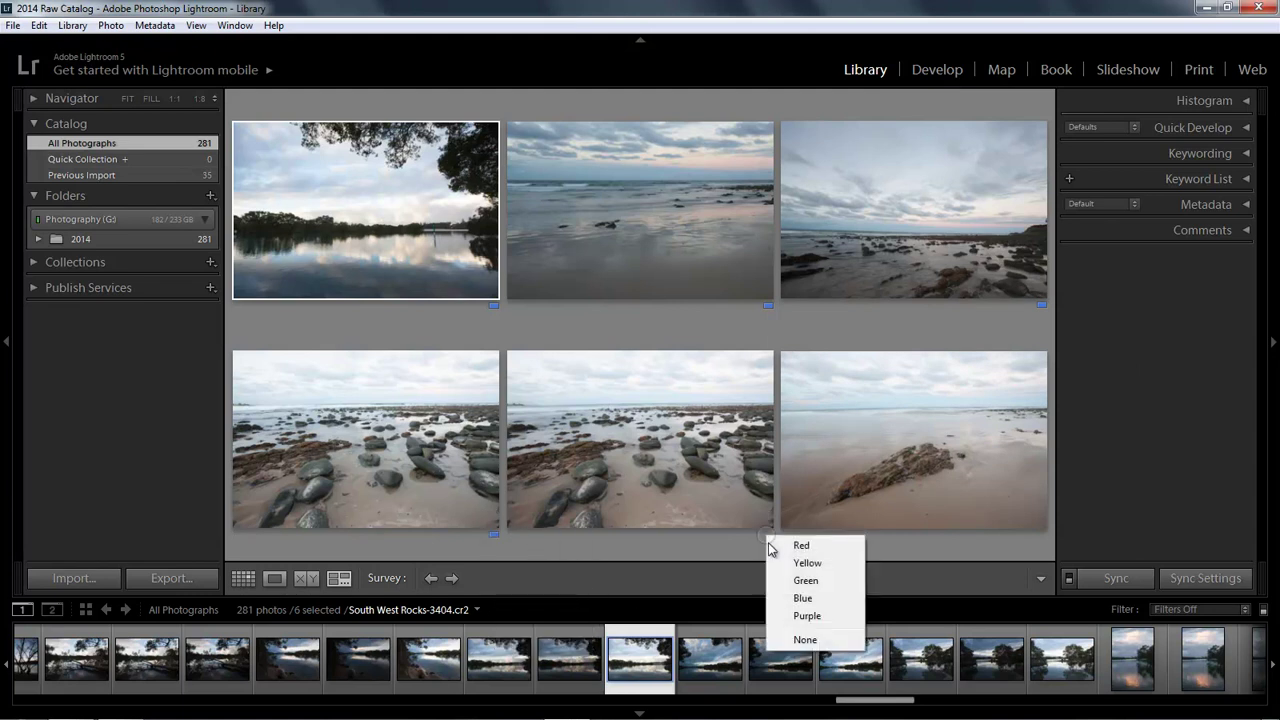
{"action": "left_click", "coordinate": [804, 597]}
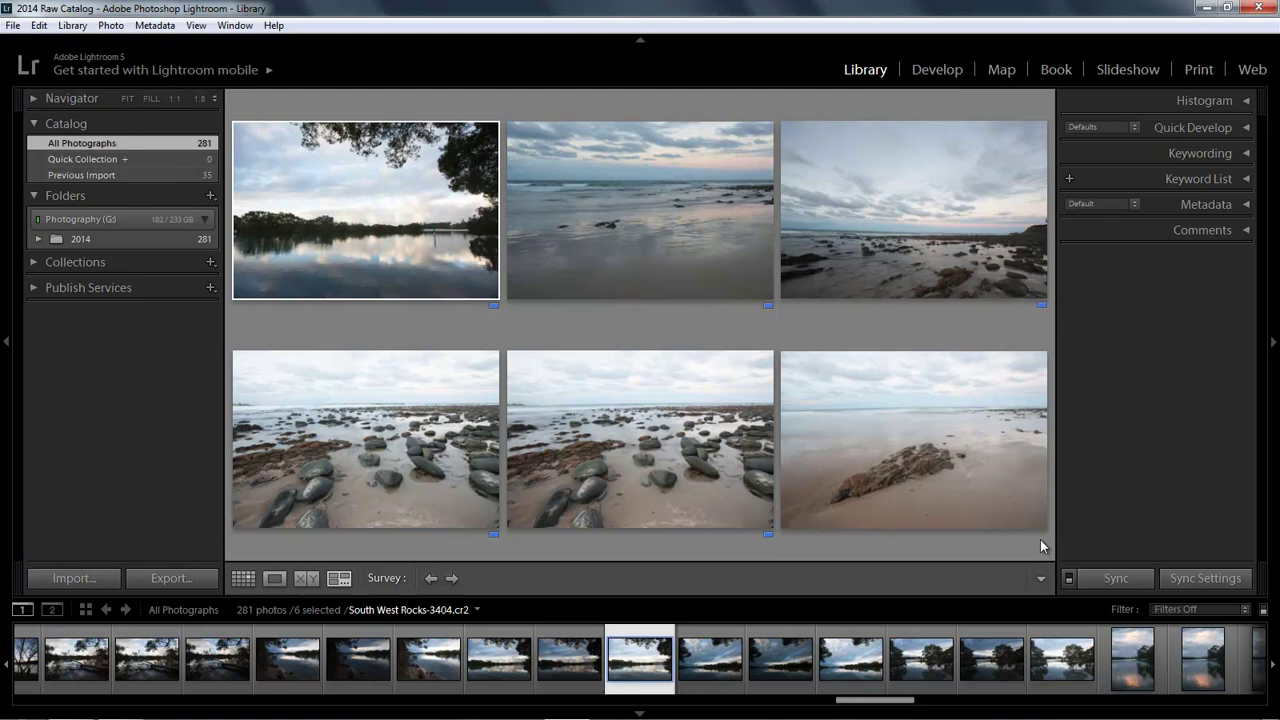
{"action": "left_click", "coordinate": [1041, 535]}
{"action": "left_click", "coordinate": [1068, 603]}
{"action": "left_click", "coordinate": [243, 578]}
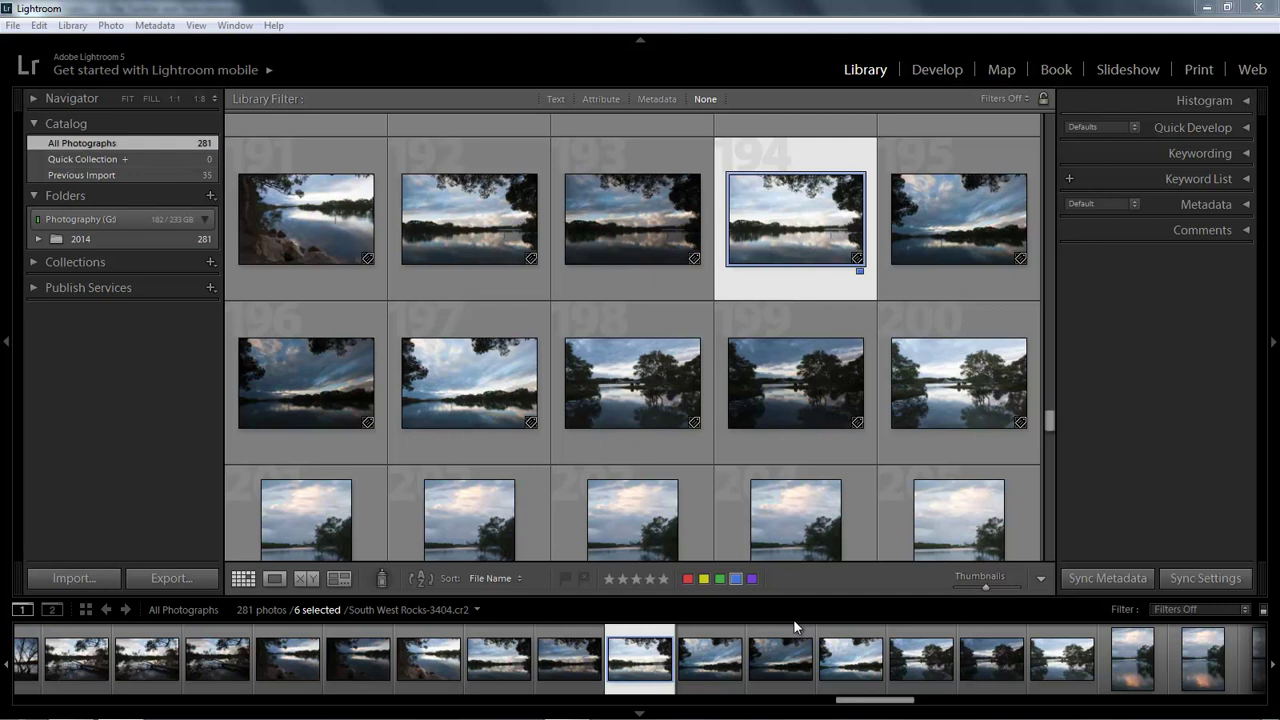
Step: Scroll the grid up to the unlabelled swallow photos near the top of the catalog
{"action": "scroll", "coordinate": [790, 610], "scroll_direction": "up", "scroll_amount": 10}
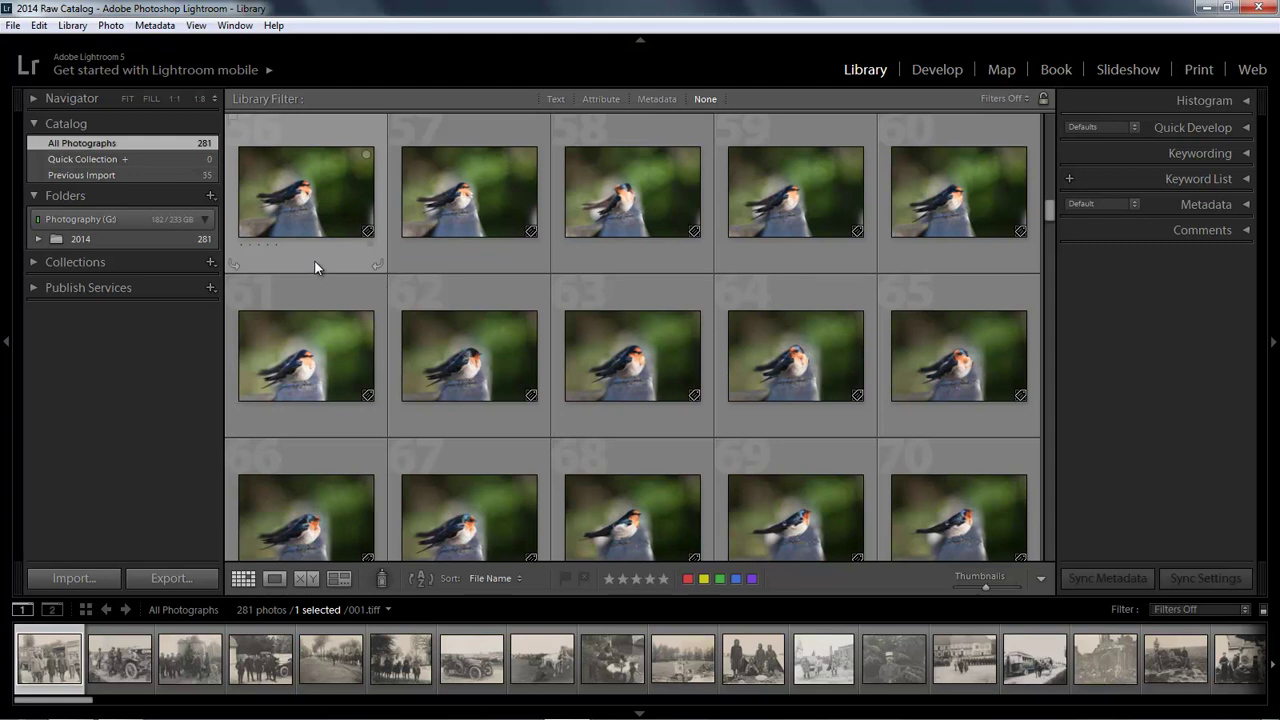
Step: Select swallow photos 56, 57 and 58 together
{"action": "mouse_move", "coordinate": [325, 229]}
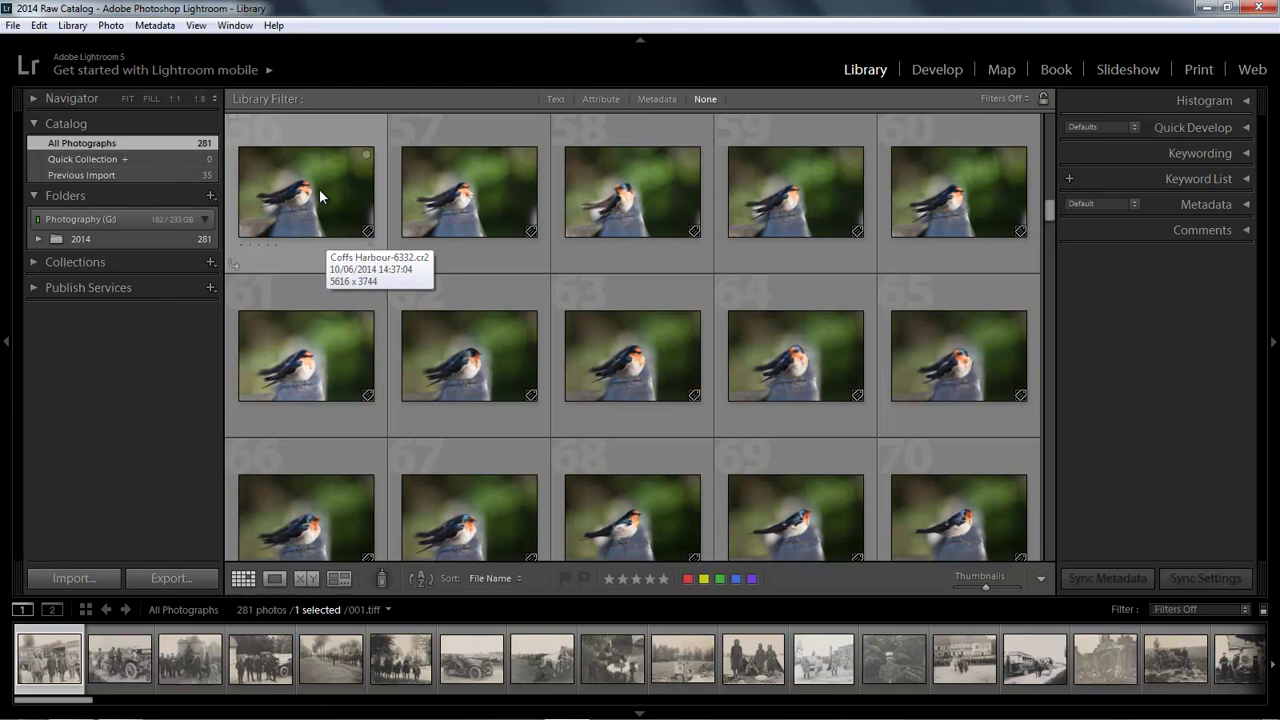
{"action": "left_click", "coordinate": [319, 195]}
{"action": "left_click", "coordinate": [479, 195], "text": "ctrl"}
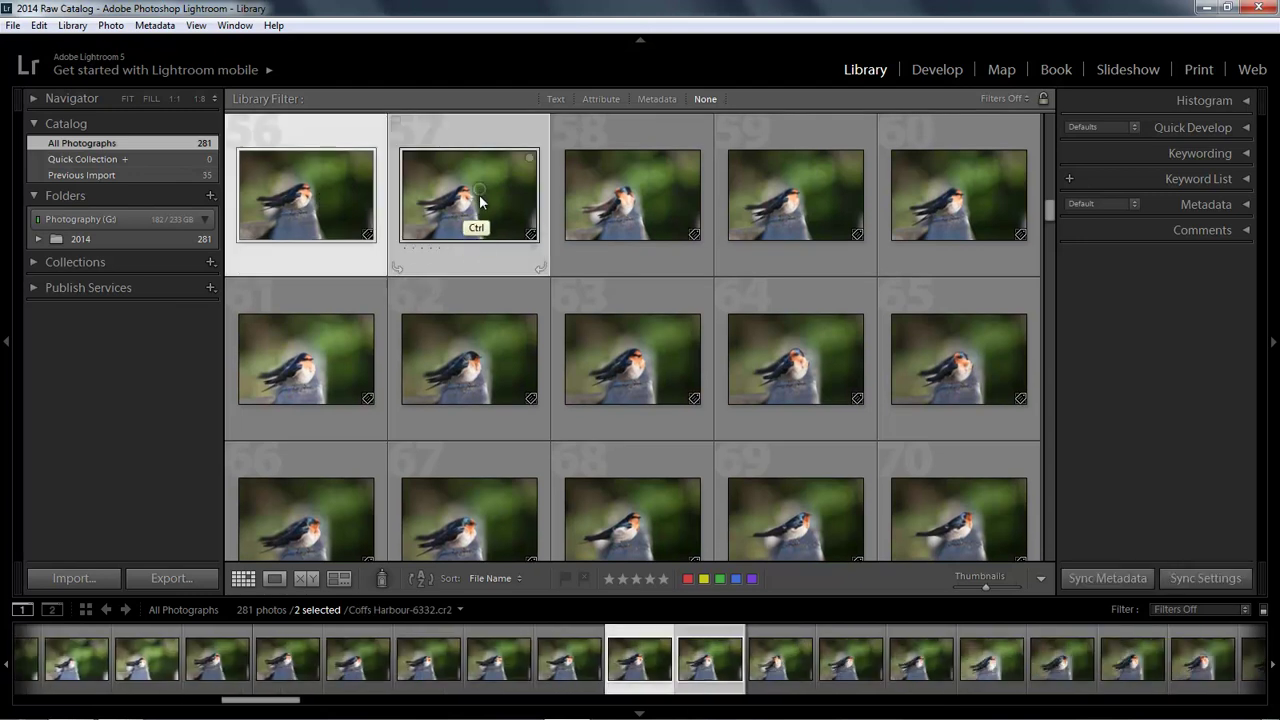
{"action": "left_click", "coordinate": [596, 224], "text": "ctrl"}
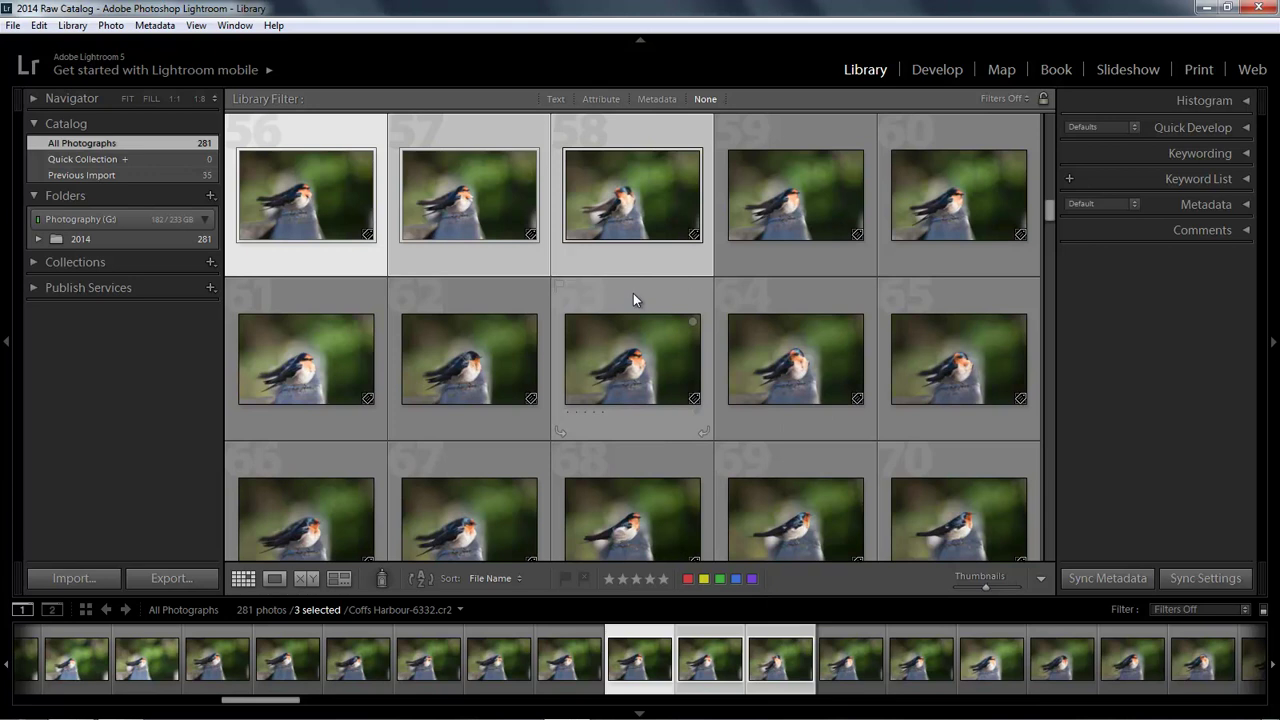
Step: Apply, remove and reapply a red label on the three photos with key 6
{"action": "key", "text": "6"}
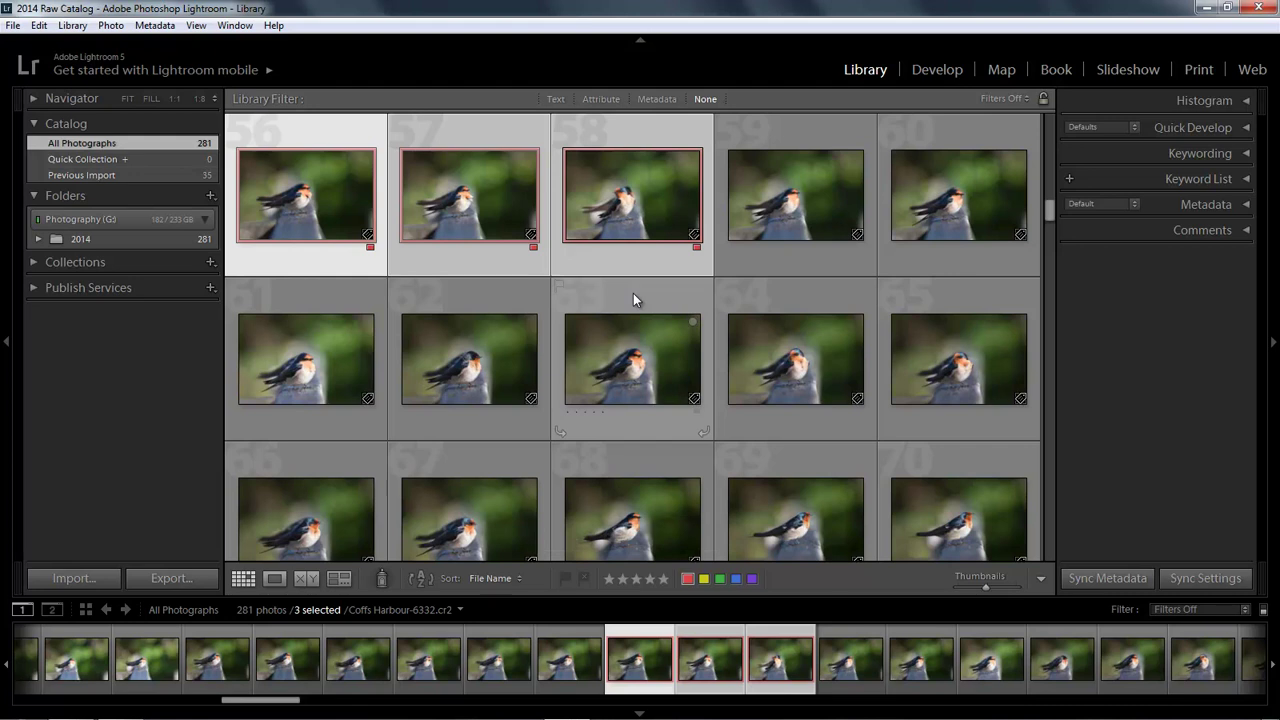
{"action": "key", "text": "6"}
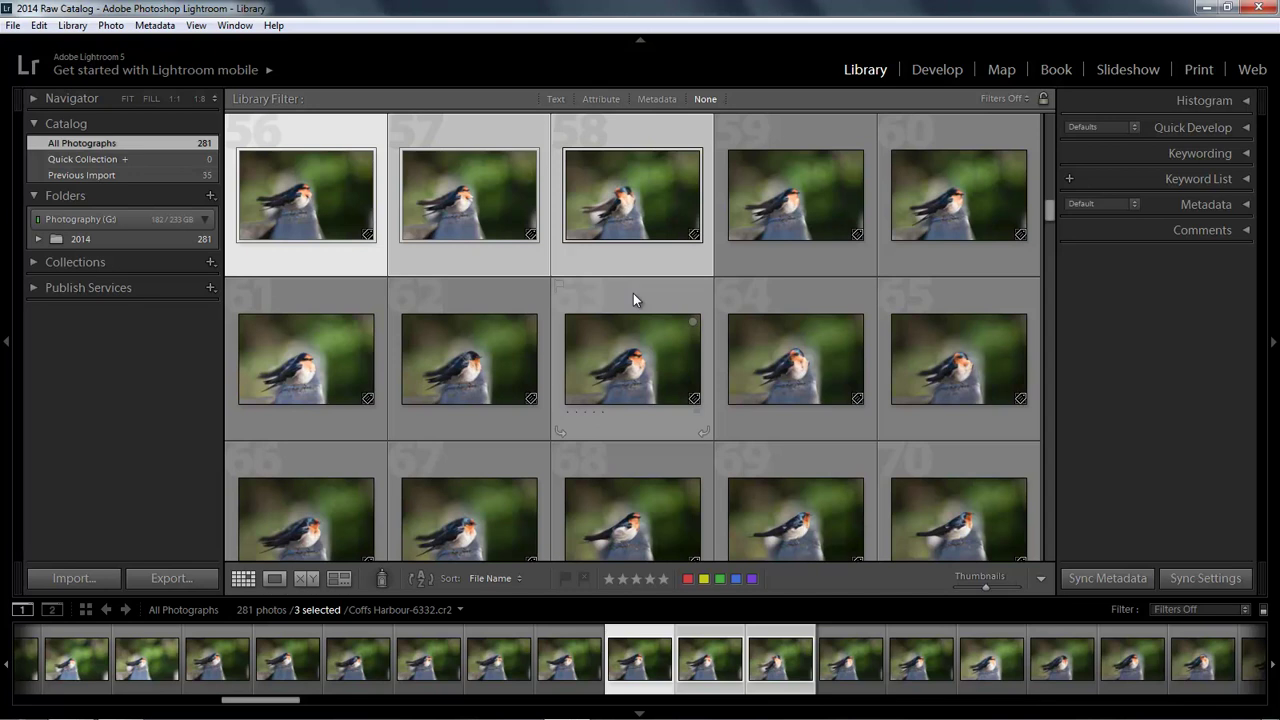
{"action": "key", "text": "6"}
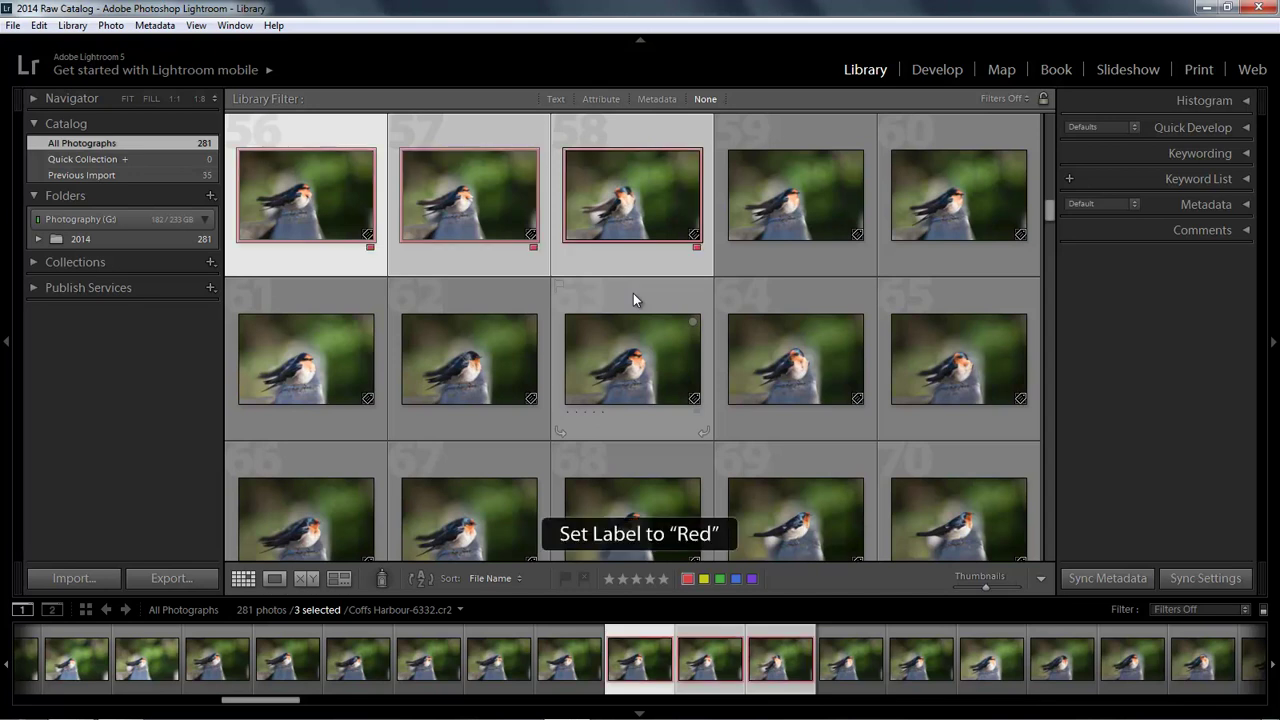
{"action": "key", "text": "Right"}
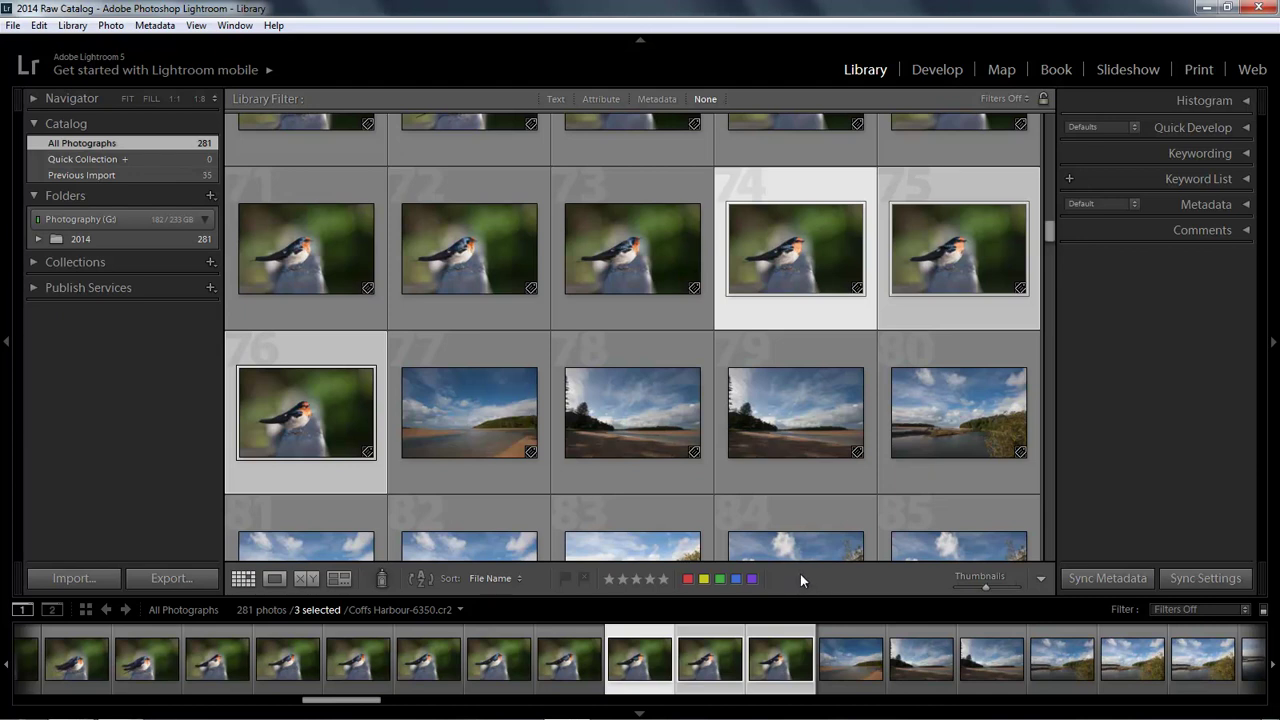
Step: Label swallow photos 74 to 76 yellow with key 7
{"action": "key", "text": "7"}
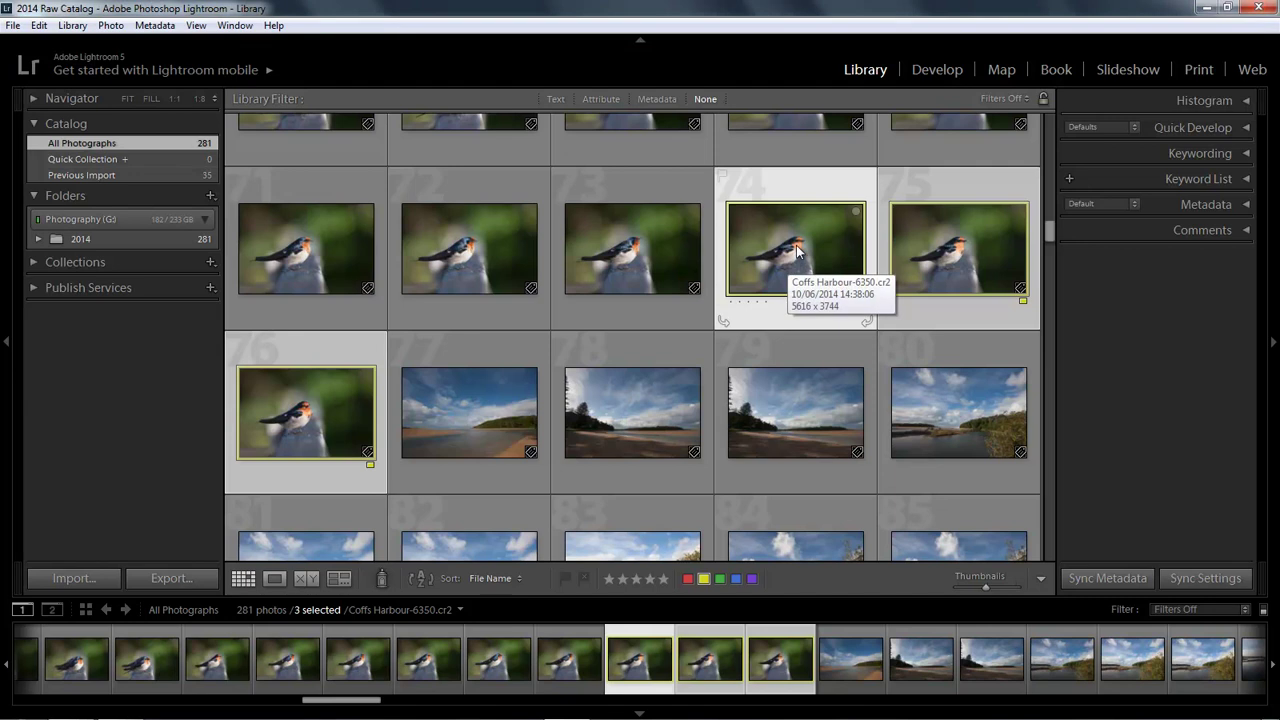
Step: Inspect swallow photo 74 at 1:1 in Loupe, label it green, and return to the grid
{"action": "key", "text": "e"}
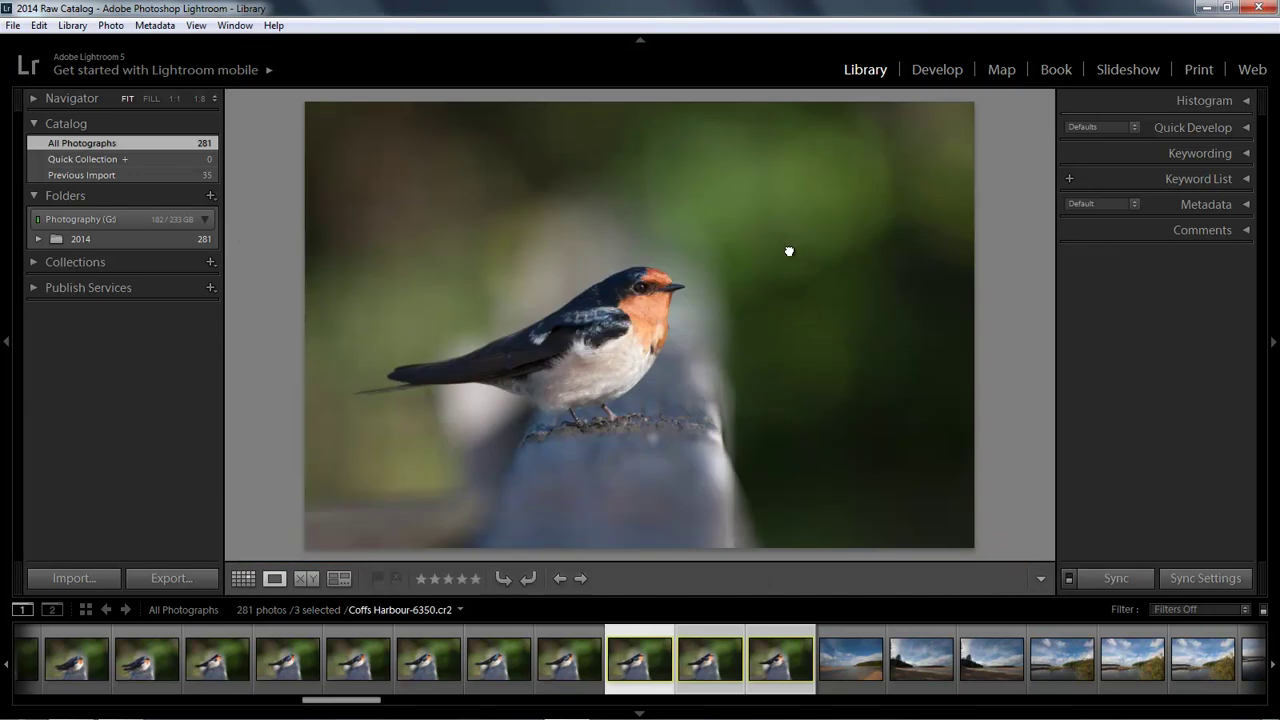
{"action": "left_click", "coordinate": [789, 251]}
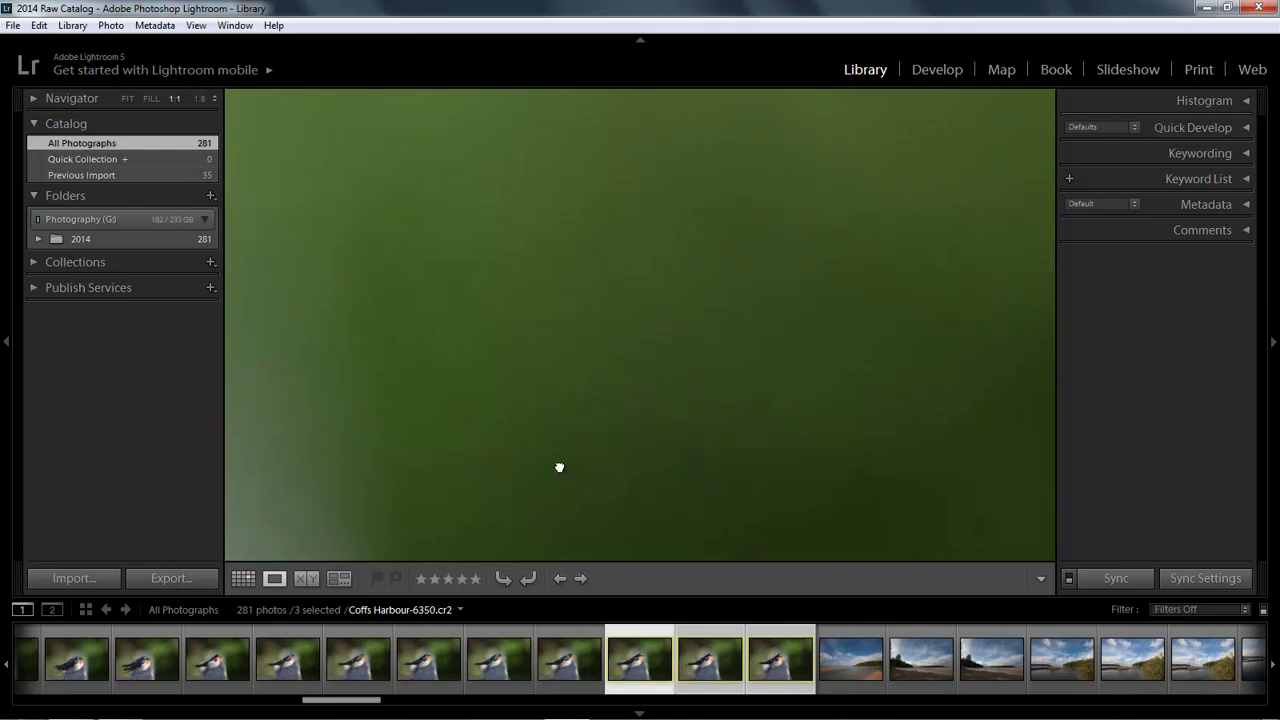
{"action": "left_click_drag", "start_coordinate": [559, 467], "coordinate": [611, 274]}
{"action": "left_click_drag", "start_coordinate": [534, 409], "coordinate": [760, 560]}
{"action": "mouse_move", "coordinate": [740, 110]}
{"action": "left_mouse_down"}
{"action": "mouse_move", "coordinate": [749, 320]}
{"action": "mouse_move", "coordinate": [714, 411]}
{"action": "left_mouse_up"}
{"action": "mouse_move", "coordinate": [730, 260]}
{"action": "left_mouse_down"}
{"action": "mouse_move", "coordinate": [734, 346]}
{"action": "mouse_move", "coordinate": [674, 409]}
{"action": "left_mouse_up"}
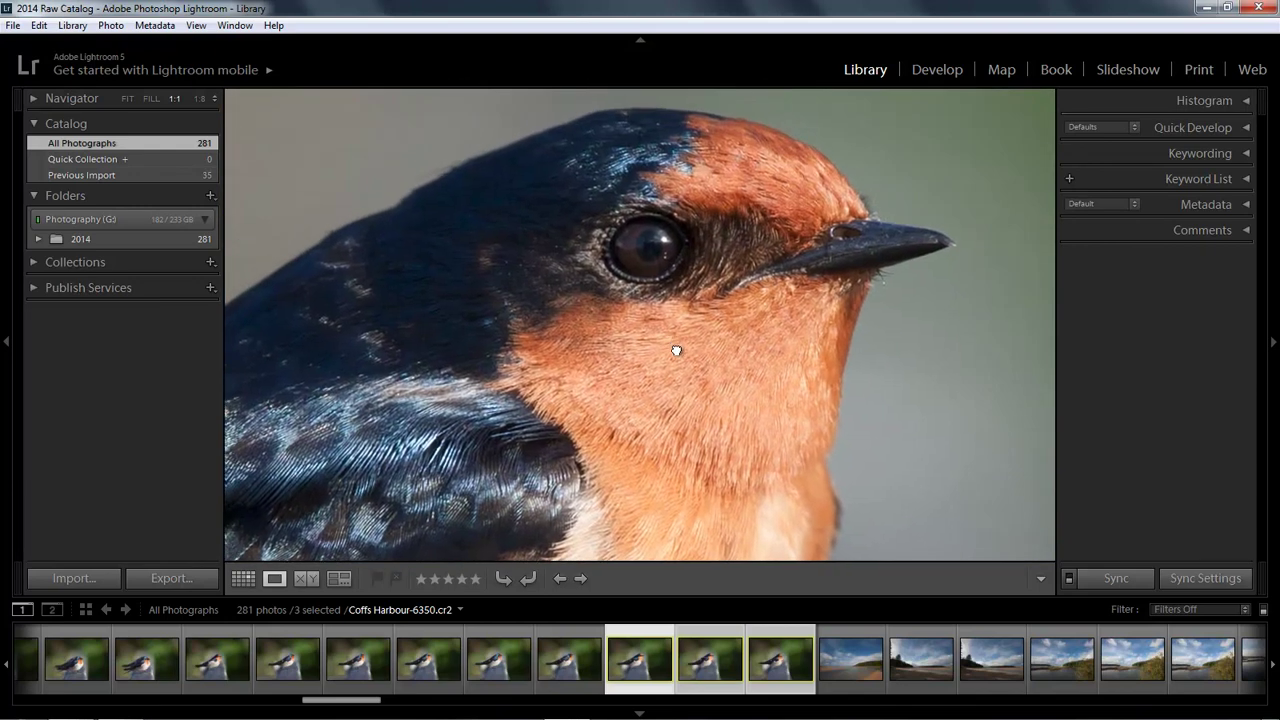
{"action": "left_click_drag", "start_coordinate": [676, 350], "coordinate": [678, 358]}
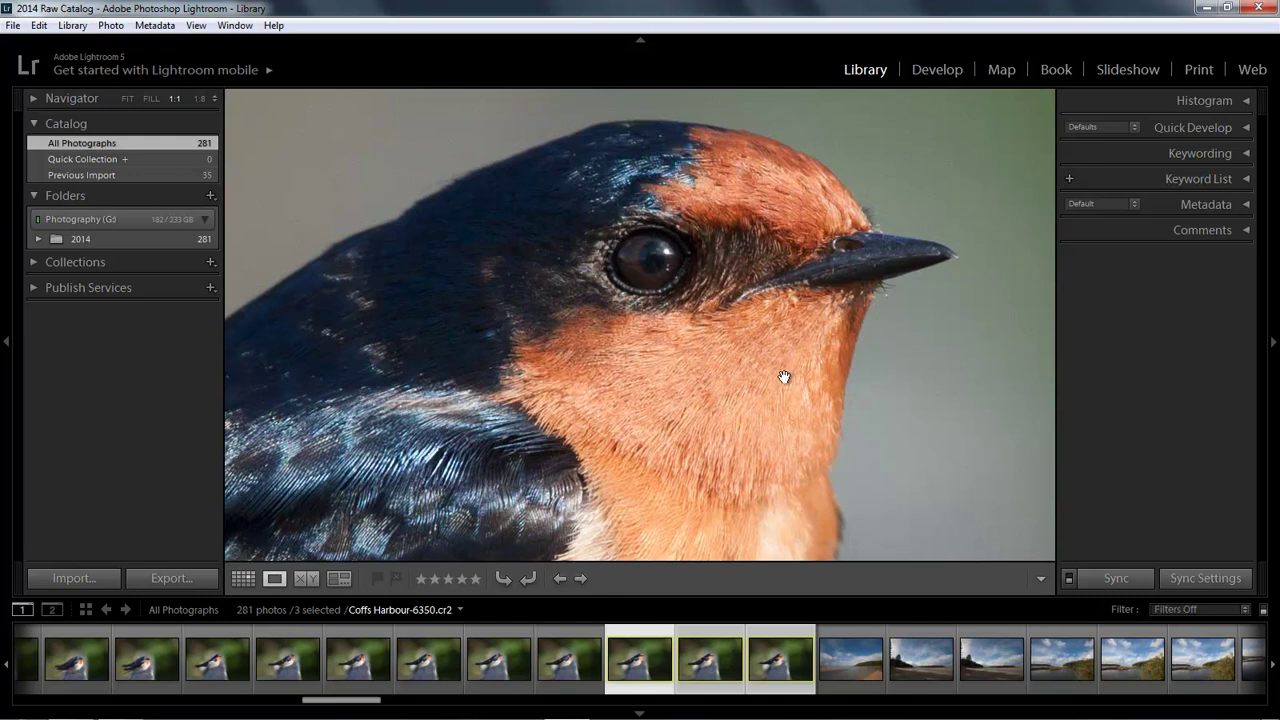
{"action": "key", "text": "8"}
{"action": "left_click", "coordinate": [244, 579]}
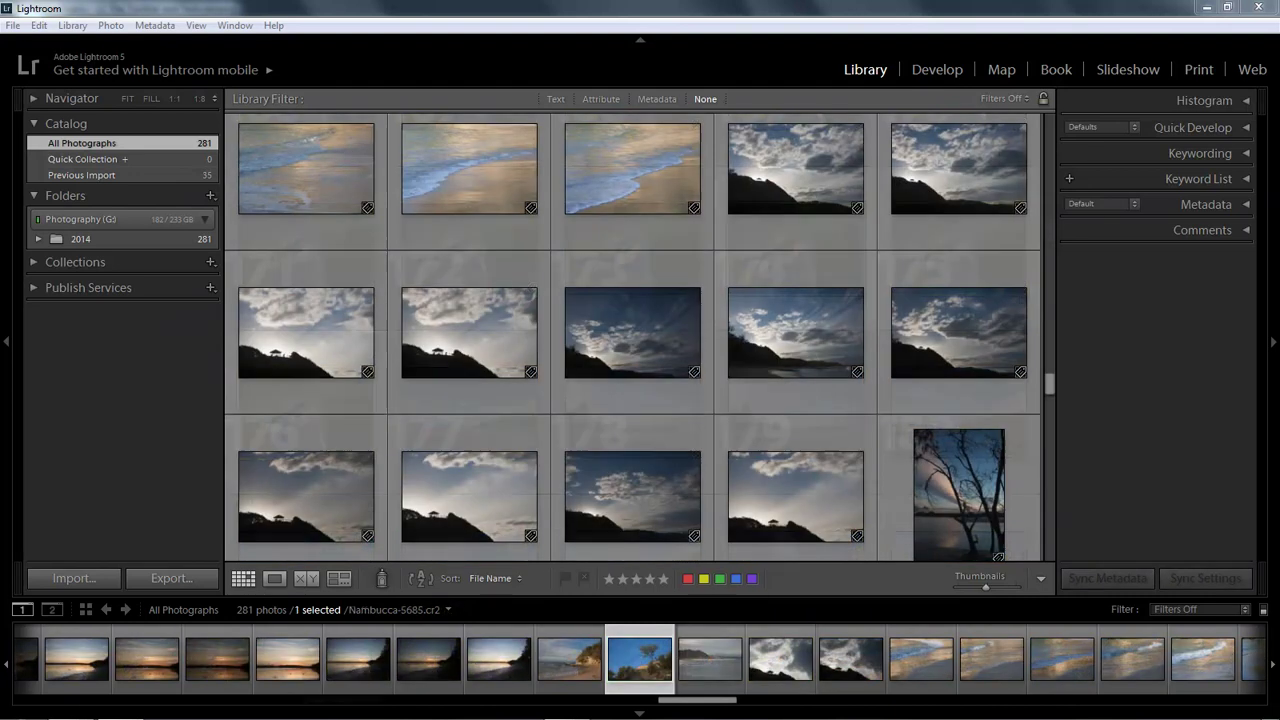
Step: Select headland photos 169 through 179 as one continuous range with Shift-click
{"action": "left_click", "coordinate": [788, 168]}
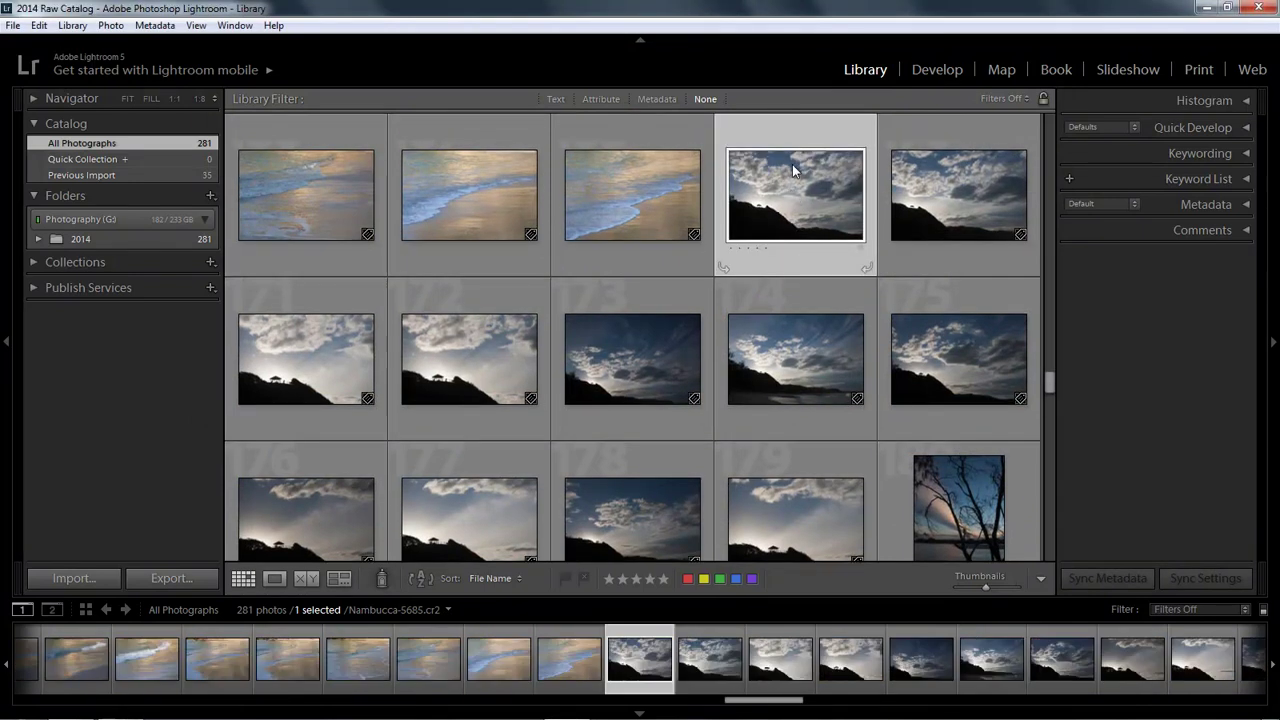
{"action": "left_click", "coordinate": [782, 499], "text": "shift"}
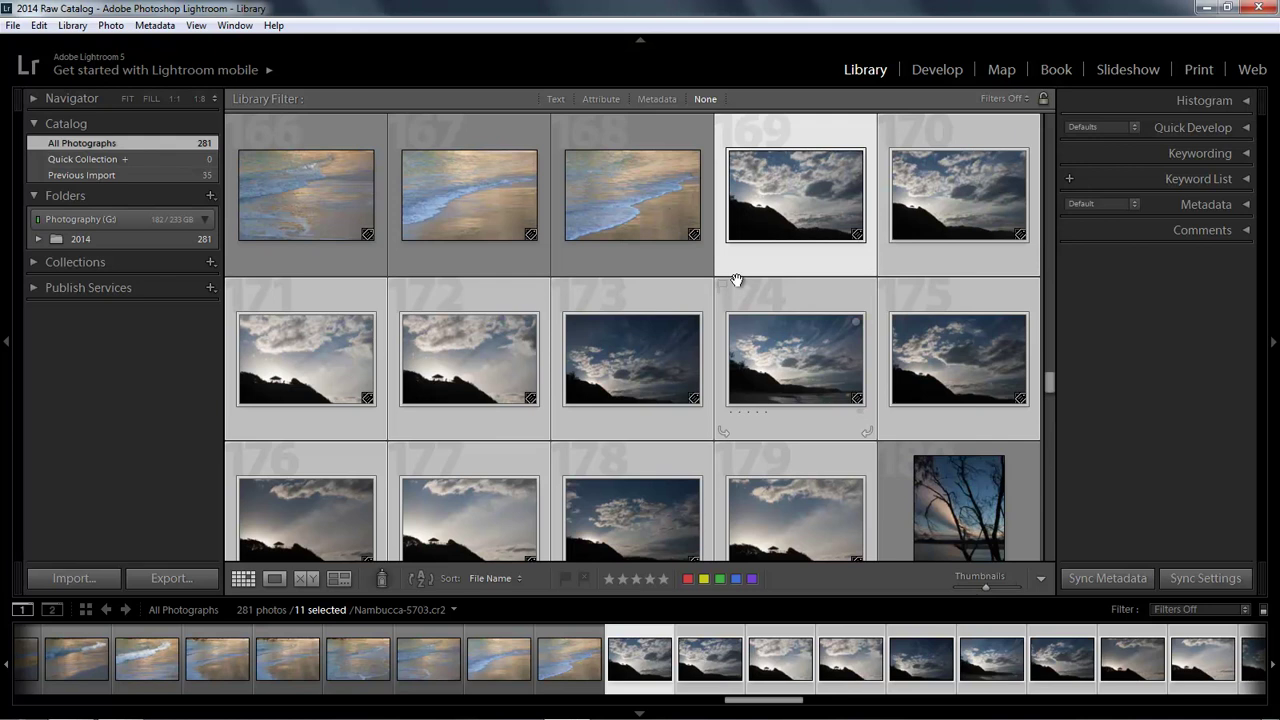
Step: Flag photos 169, 173 and 177 as picks together, then select photo 172 alone
{"action": "left_click", "coordinate": [668, 202]}
{"action": "left_click", "coordinate": [780, 188]}
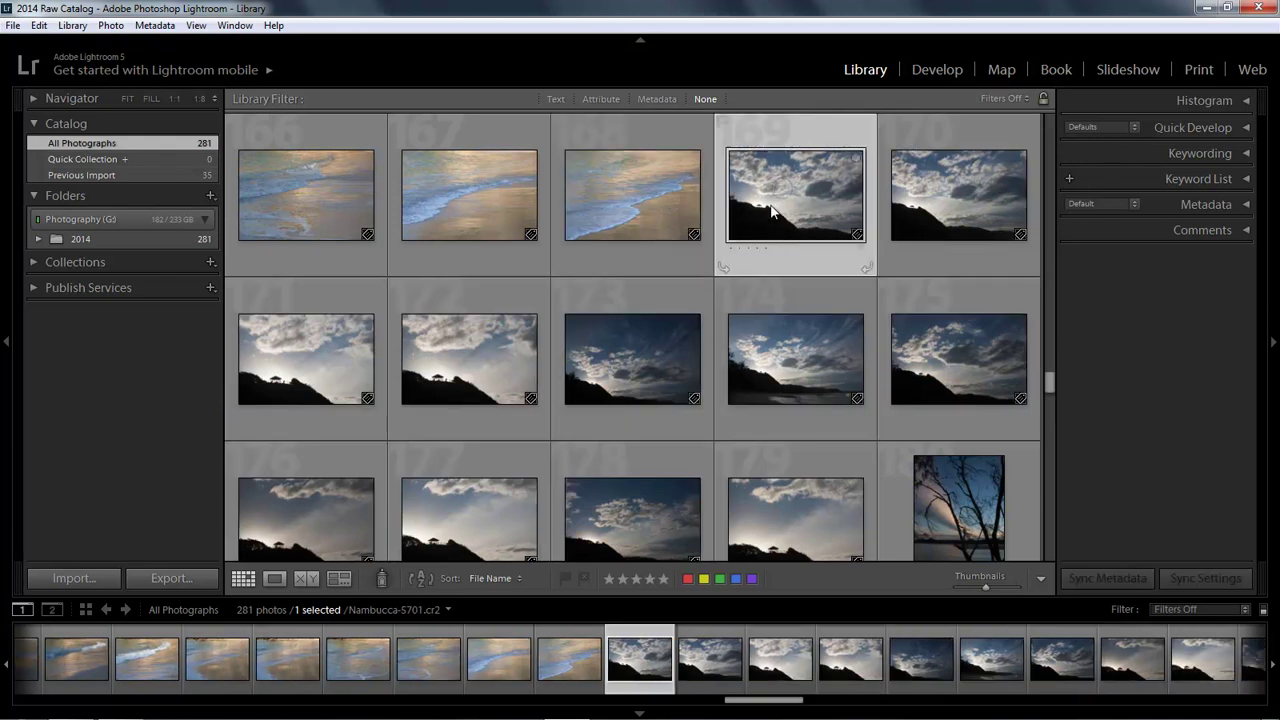
{"action": "left_click", "coordinate": [629, 353], "text": "ctrl"}
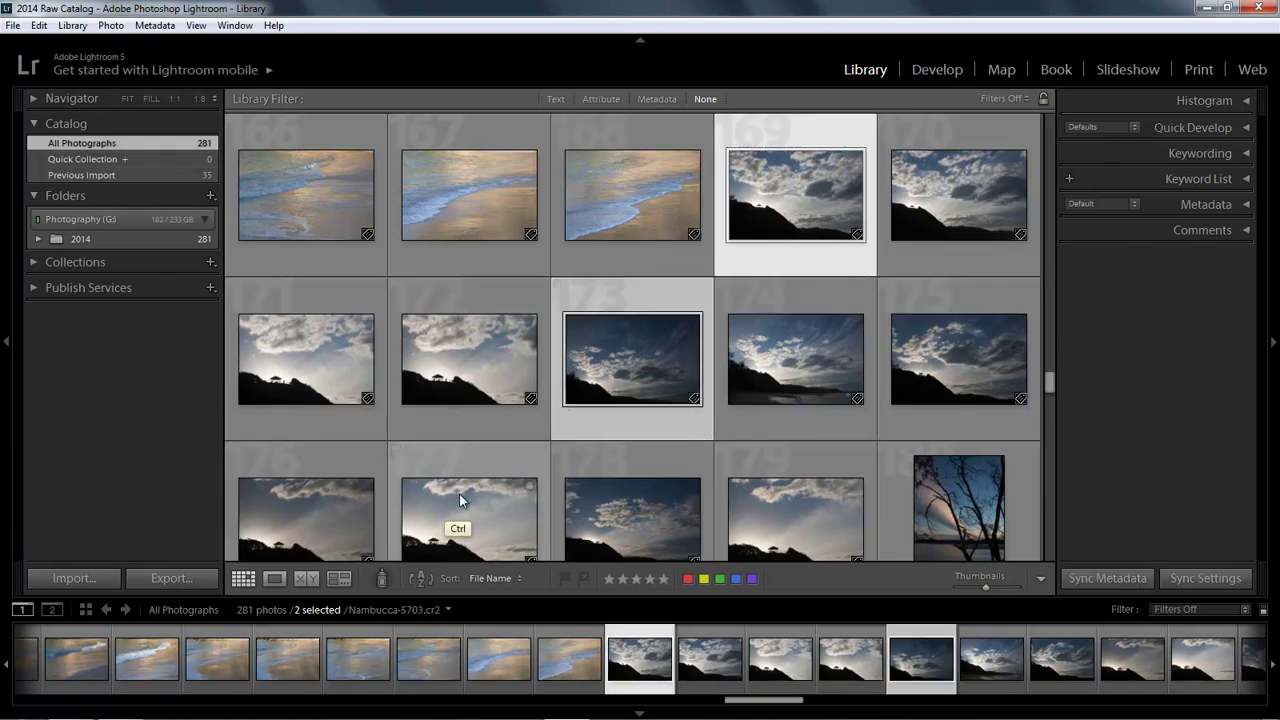
{"action": "left_click", "coordinate": [460, 495], "text": "ctrl"}
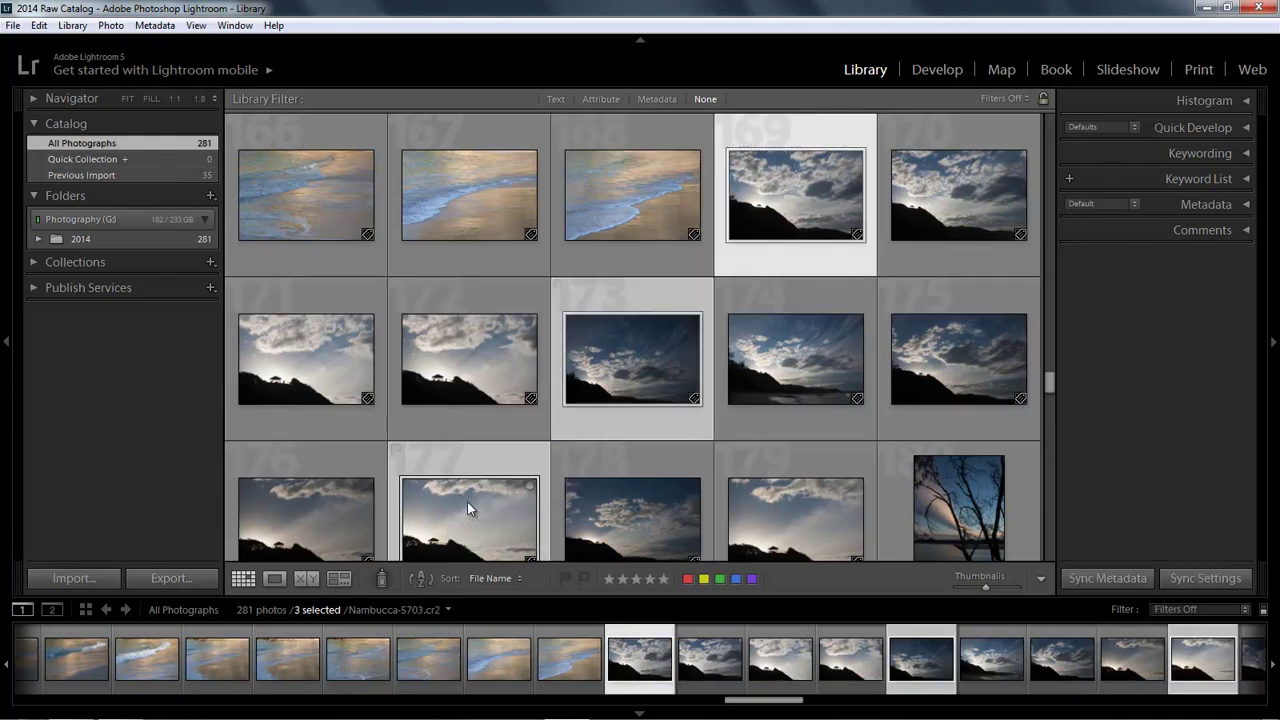
{"action": "left_click", "coordinate": [395, 450]}
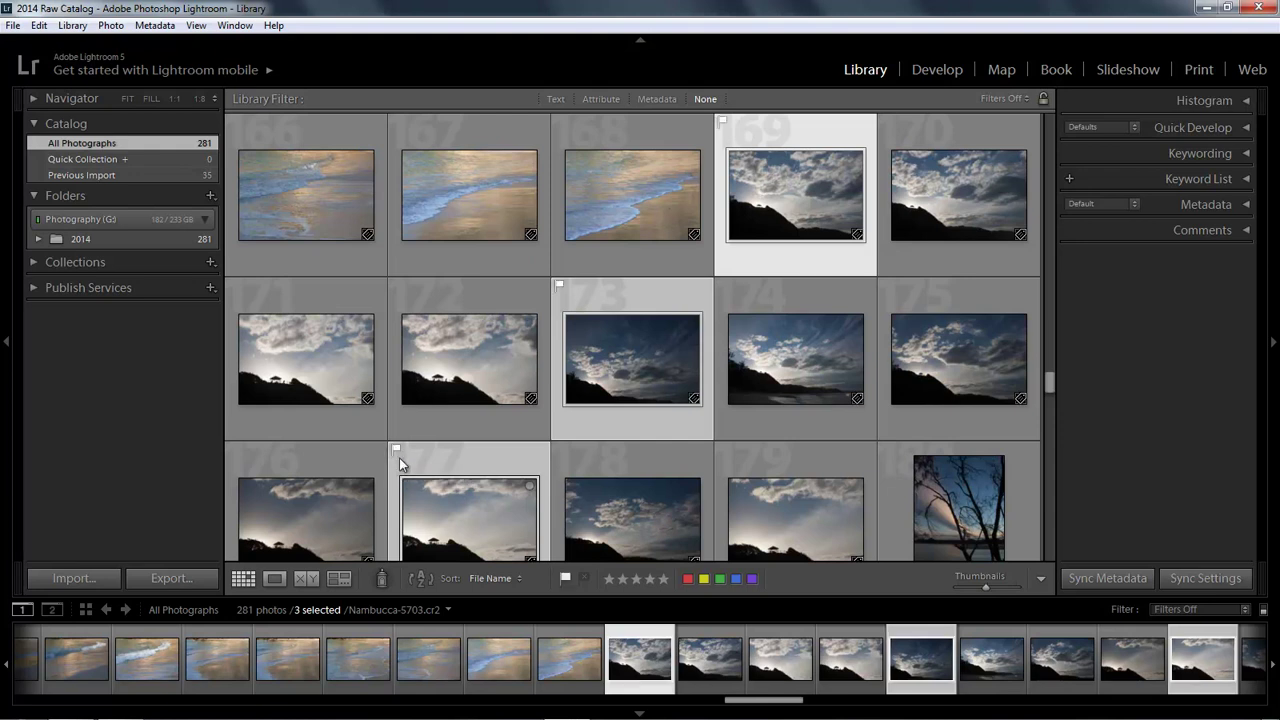
{"action": "left_click", "coordinate": [455, 352]}
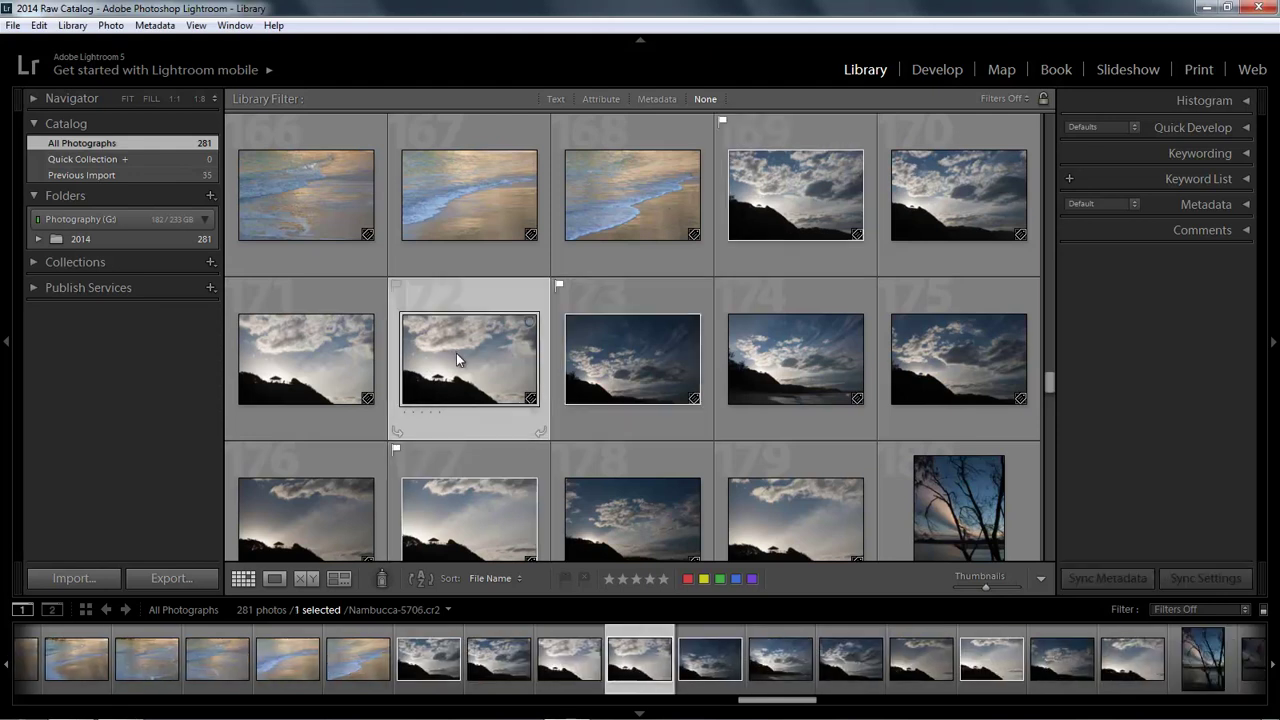
Step: Try three, four and five stars on photo 172, then clear its rating
{"action": "left_click", "coordinate": [423, 411]}
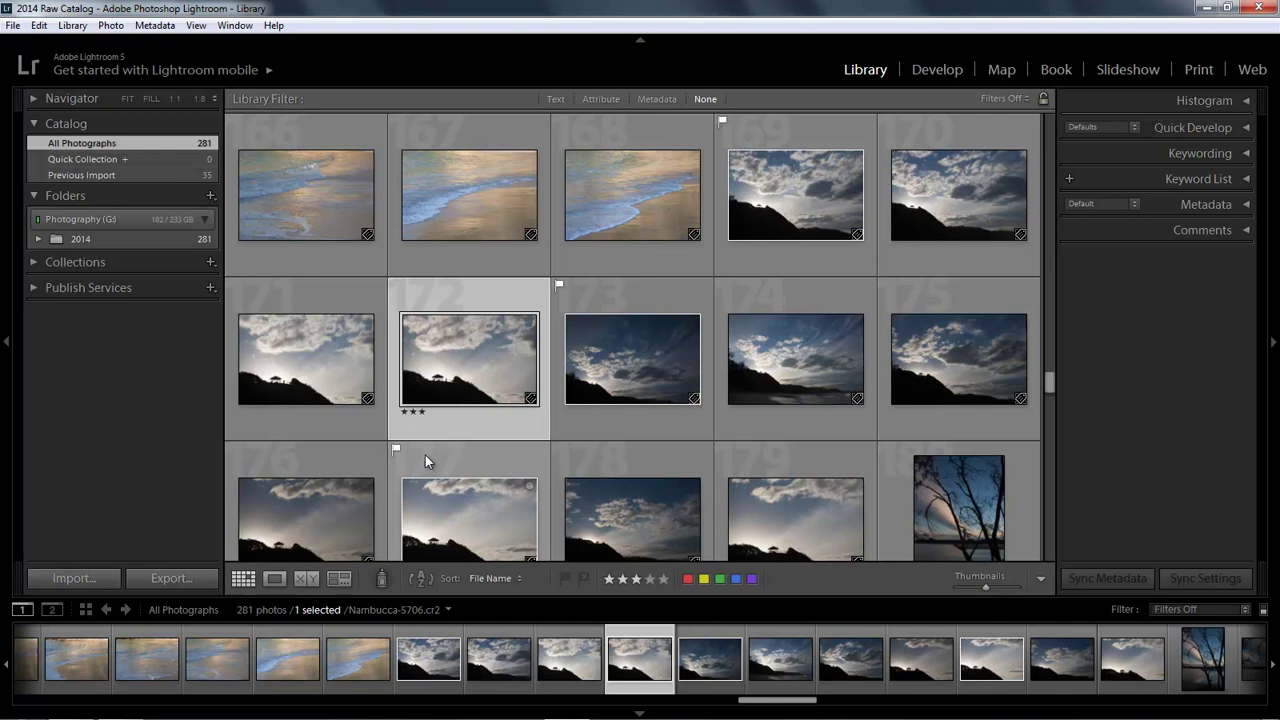
{"action": "left_click", "coordinate": [430, 411]}
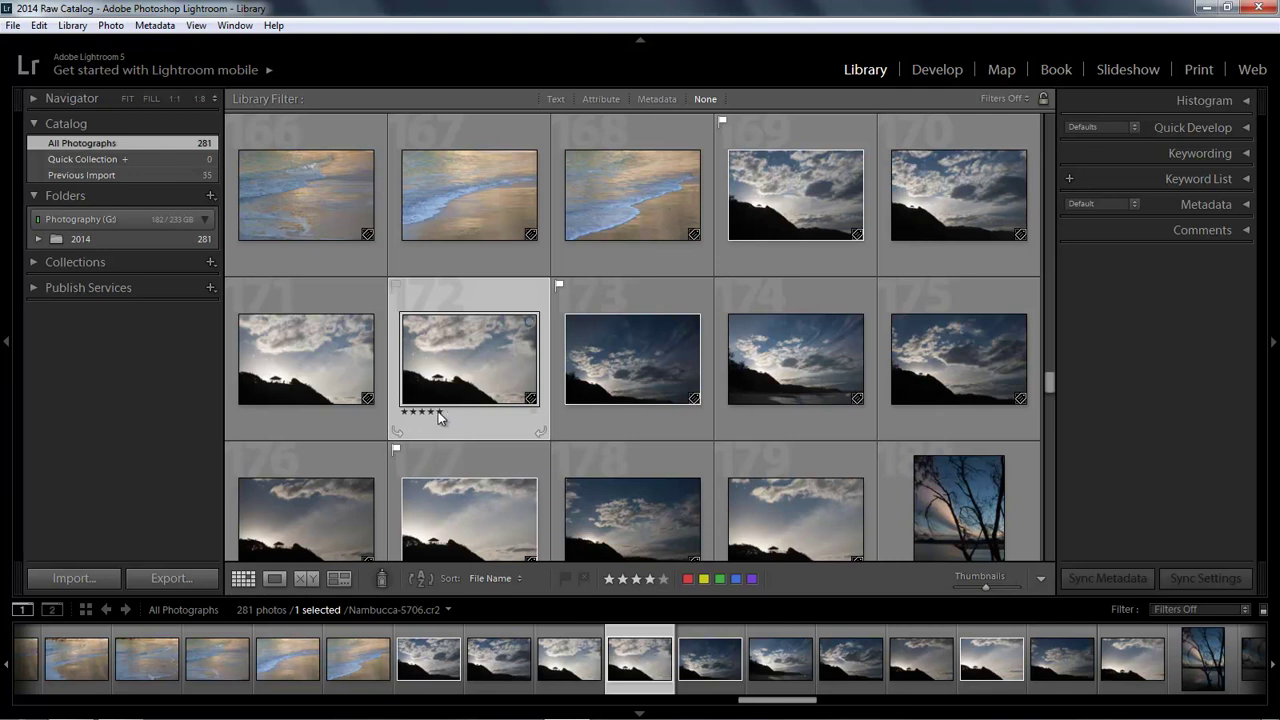
{"action": "left_click", "coordinate": [439, 412]}
{"action": "left_click", "coordinate": [407, 410]}
Step: Give photo 172 a green colour label, then remove it with the 8 key
{"action": "left_click", "coordinate": [533, 418]}
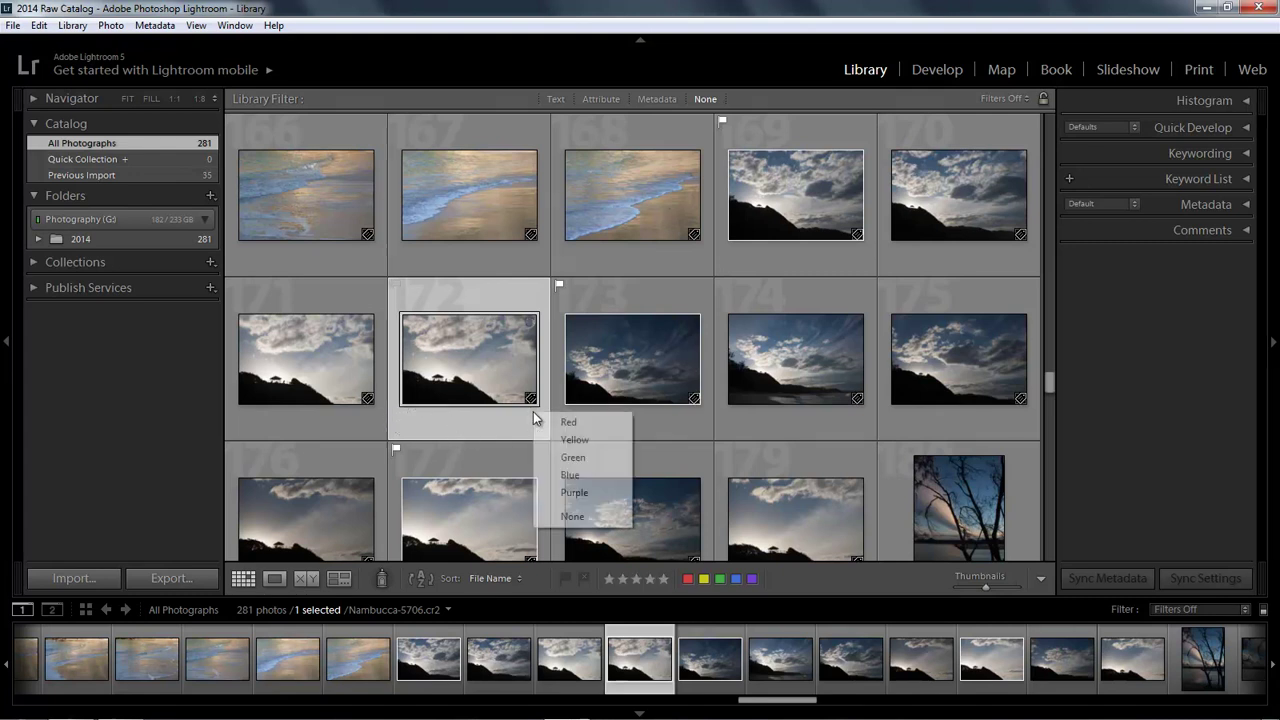
{"action": "left_click", "coordinate": [566, 458]}
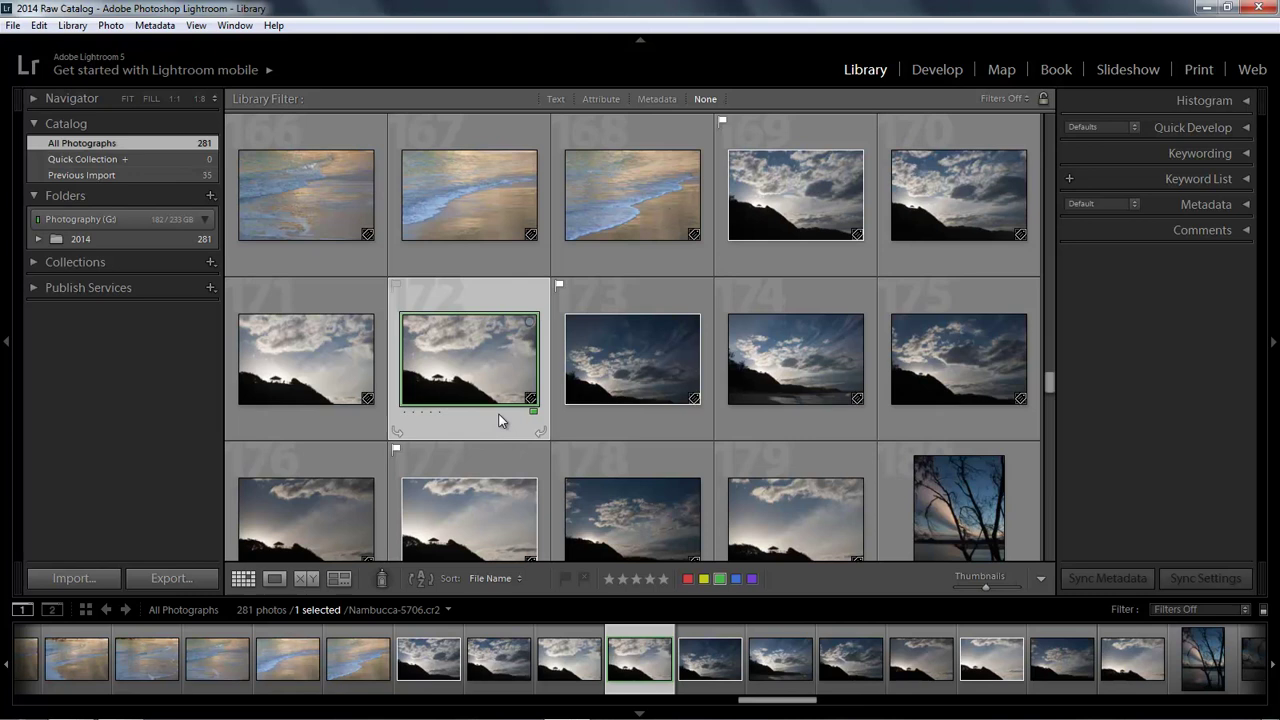
{"action": "key", "text": "8"}
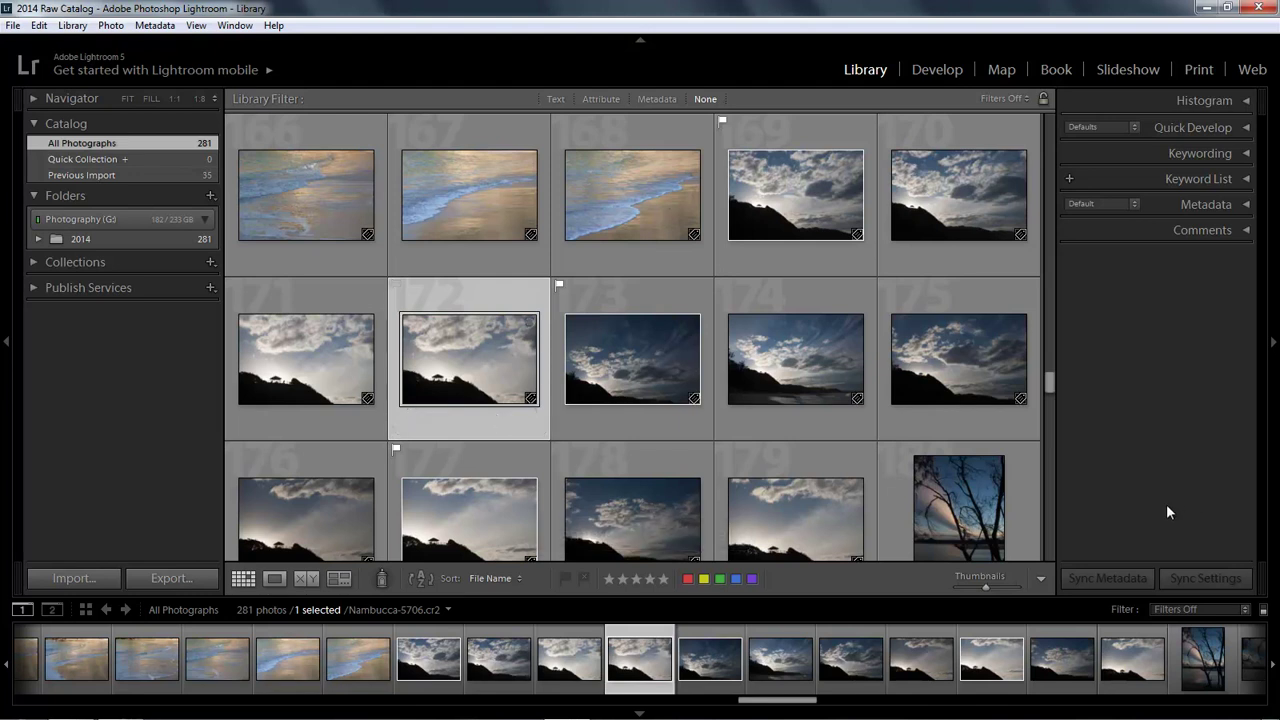
Step: On photos 166–168, try one then five stars and clear them; pick-flag, then unflag them
{"action": "left_click", "coordinate": [316, 208]}
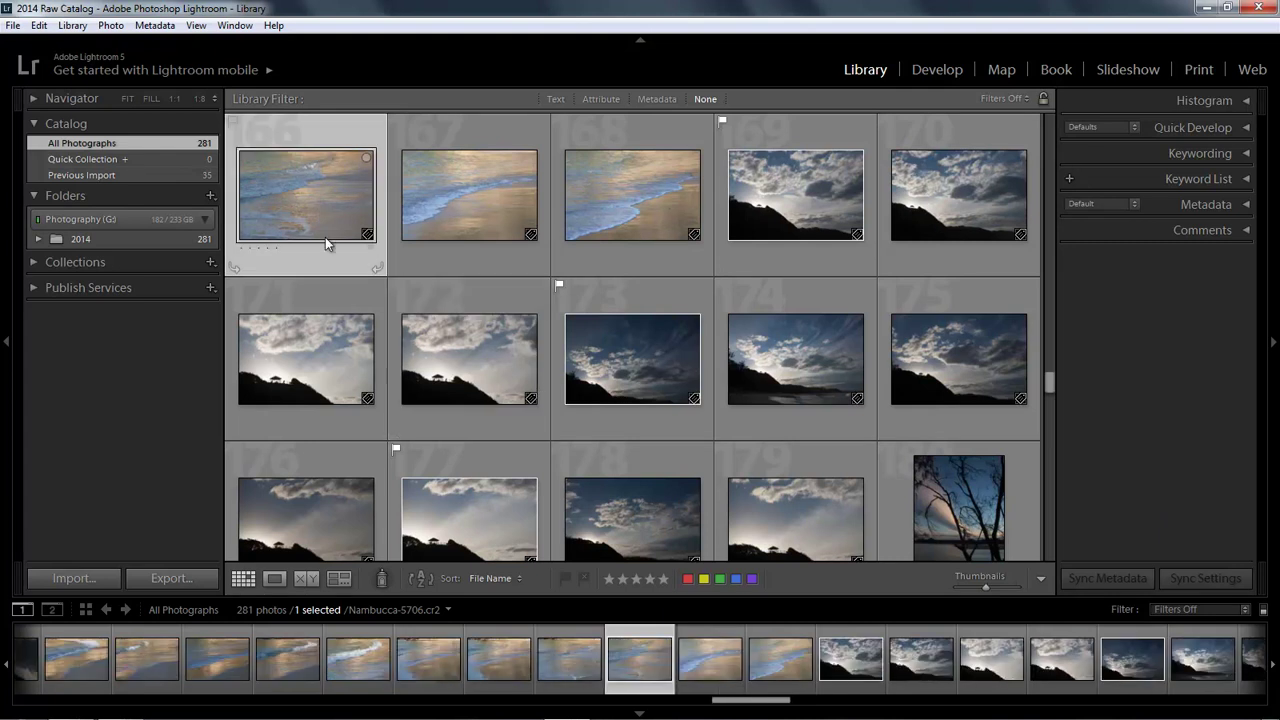
{"action": "left_click", "coordinate": [475, 201], "text": "ctrl"}
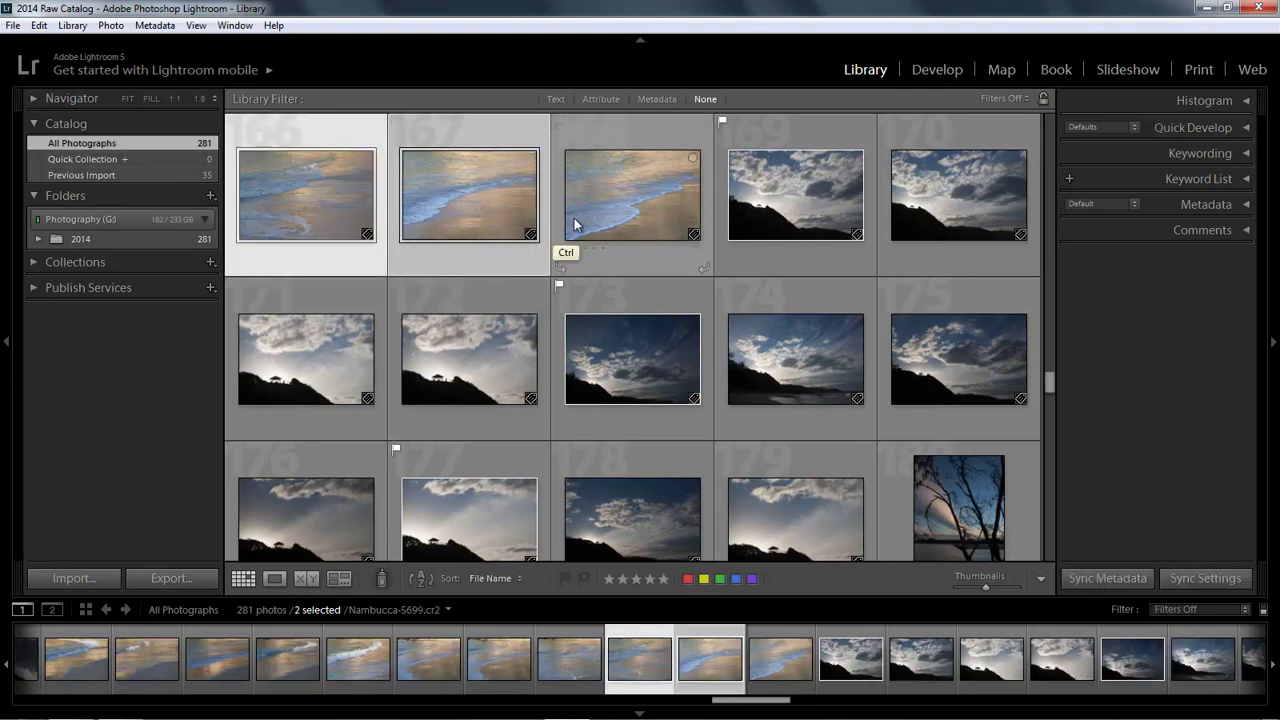
{"action": "left_click", "coordinate": [623, 207], "text": "ctrl"}
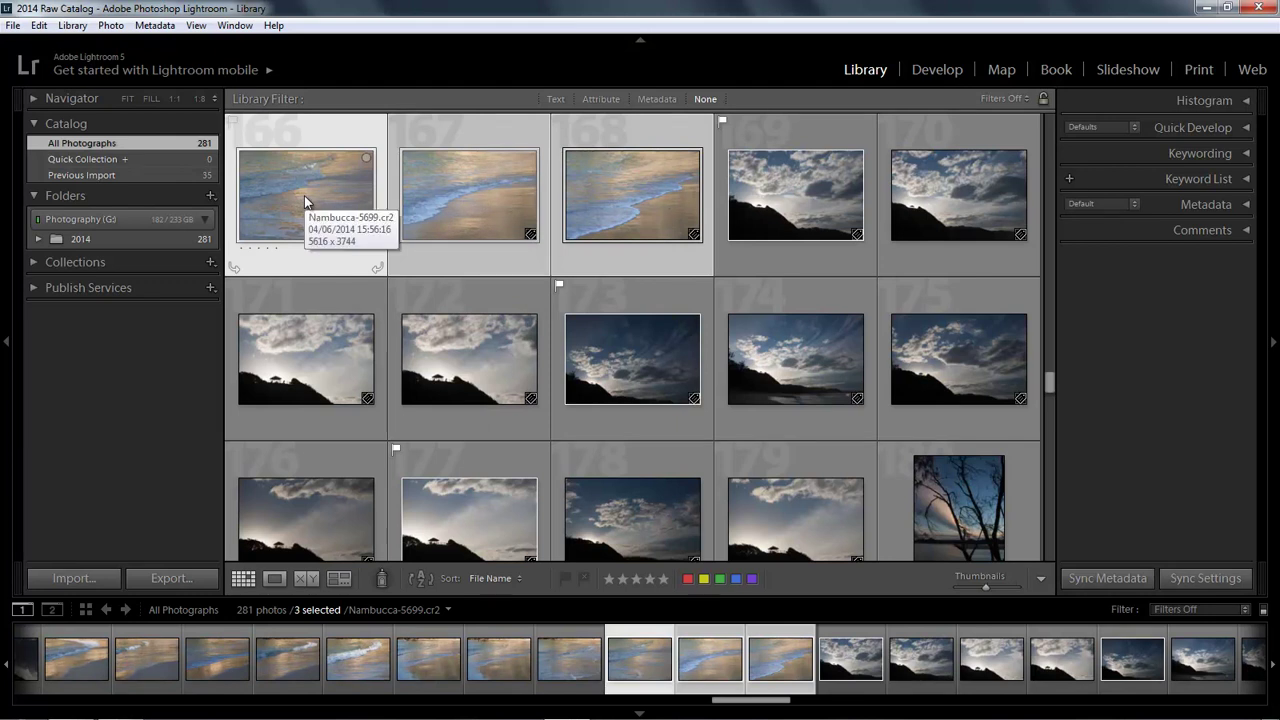
{"action": "key", "text": "1"}
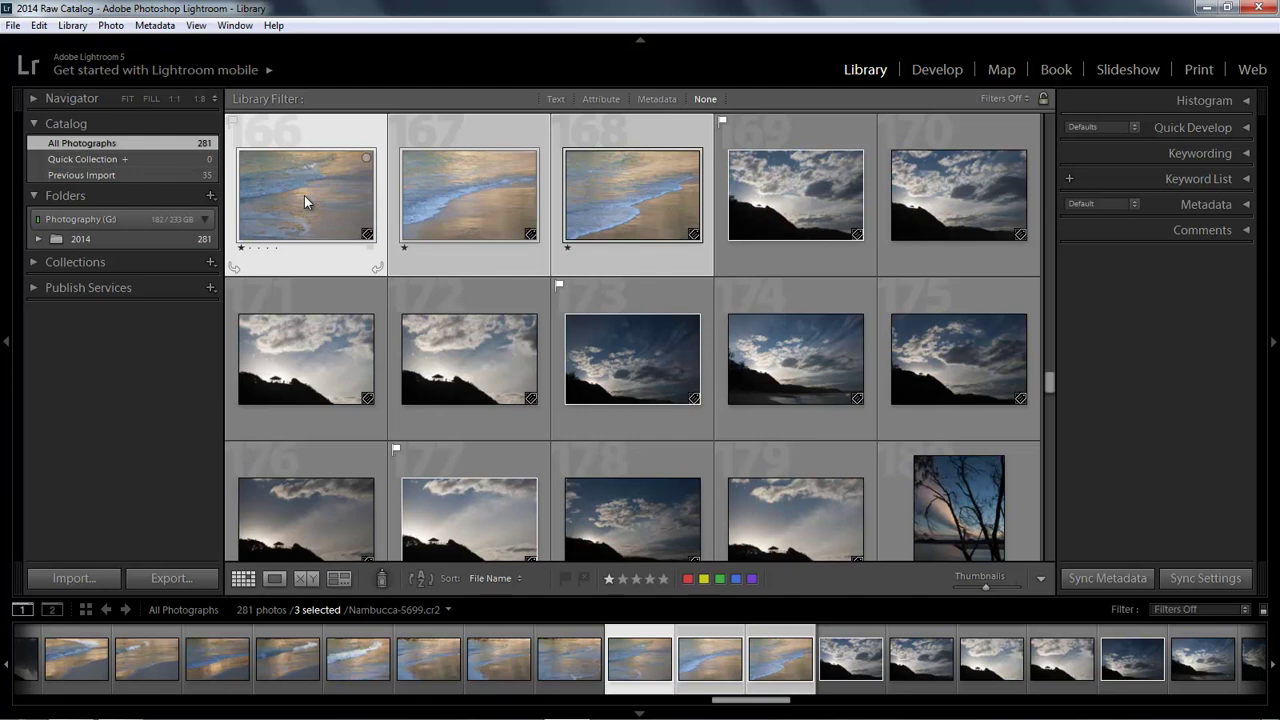
{"action": "key", "text": "5"}
{"action": "key", "text": "0"}
{"action": "key", "text": "p"}
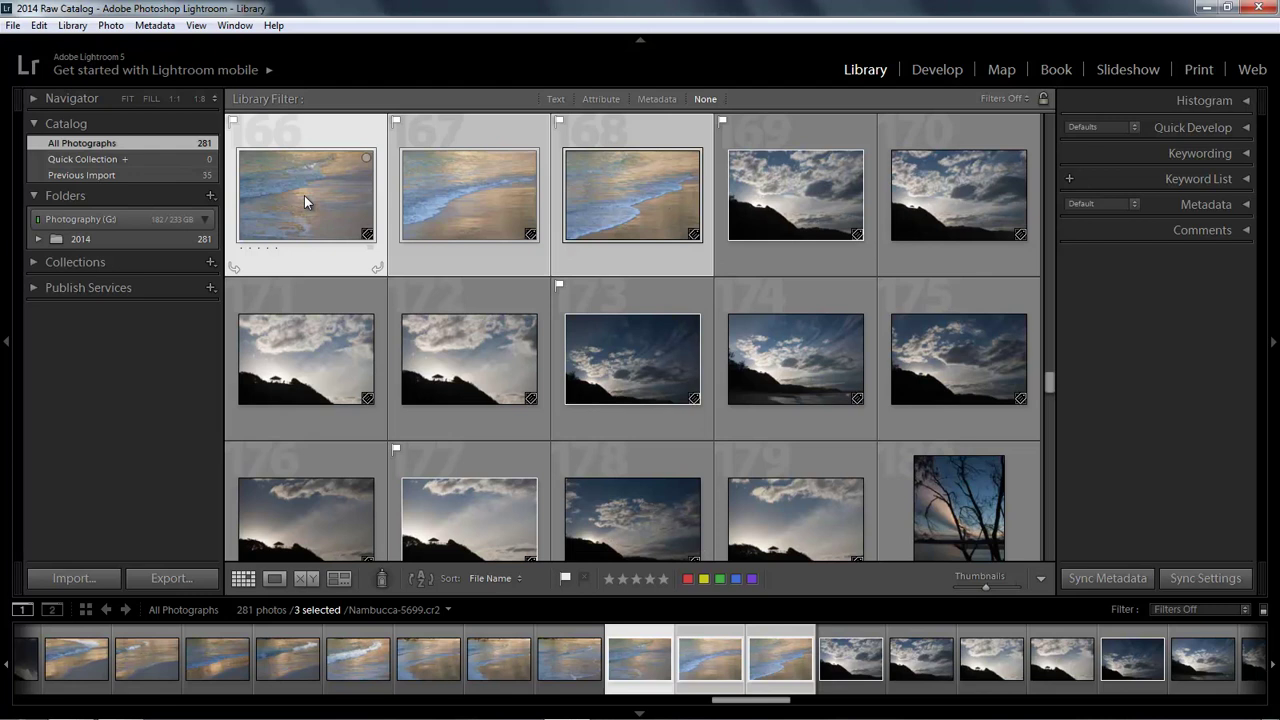
{"action": "key", "text": "u"}
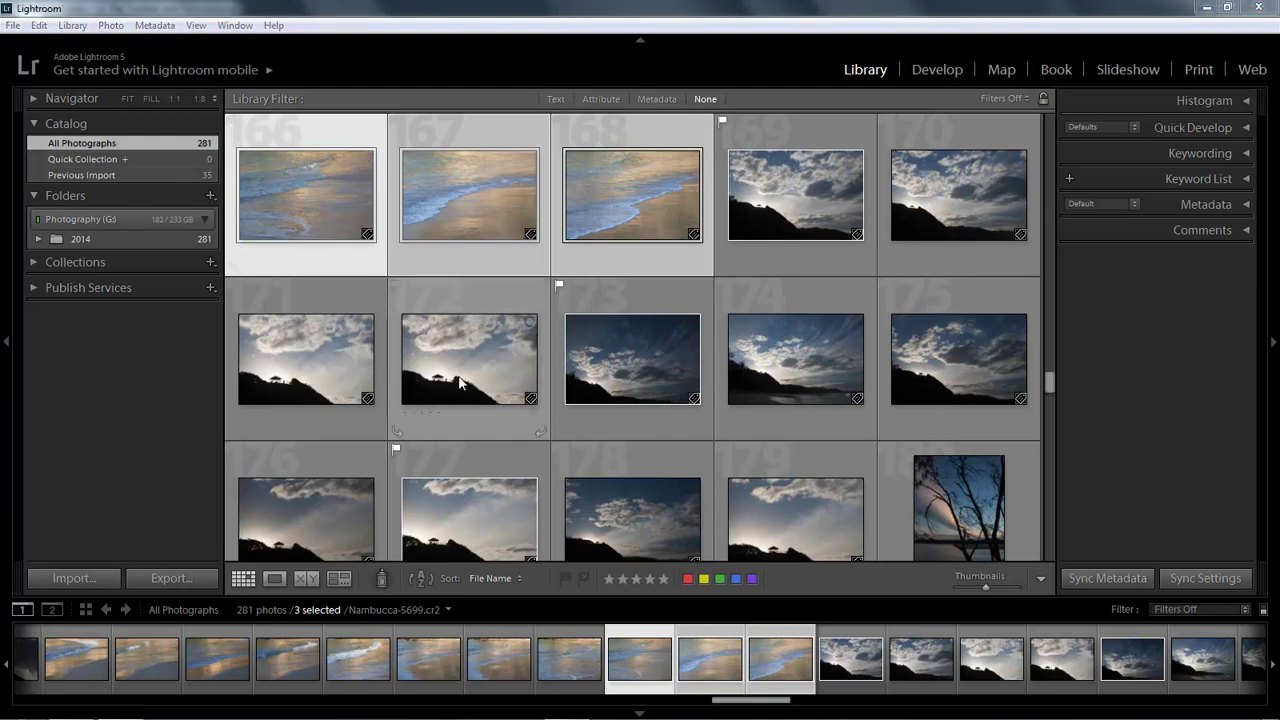
Step: Label photo 171 red, 172 yellow, 173 green and 174 blue, then select photo 175
{"action": "left_click", "coordinate": [314, 361]}
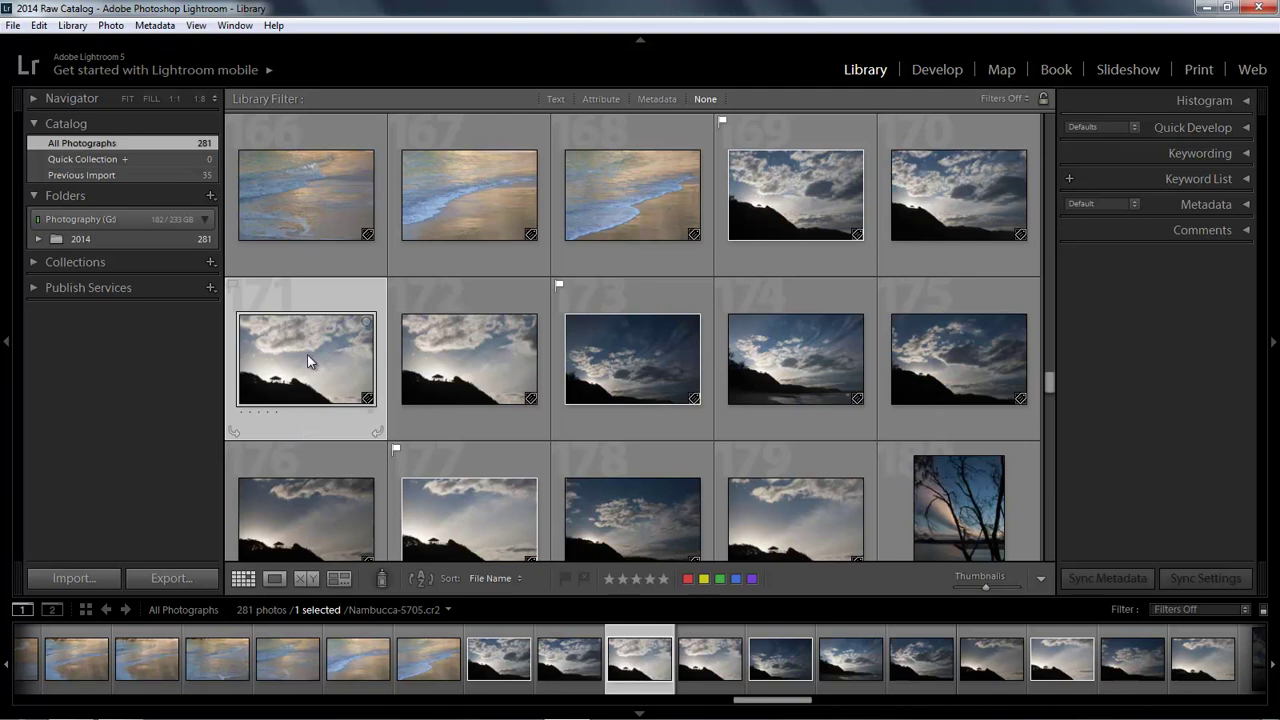
{"action": "key", "text": "6"}
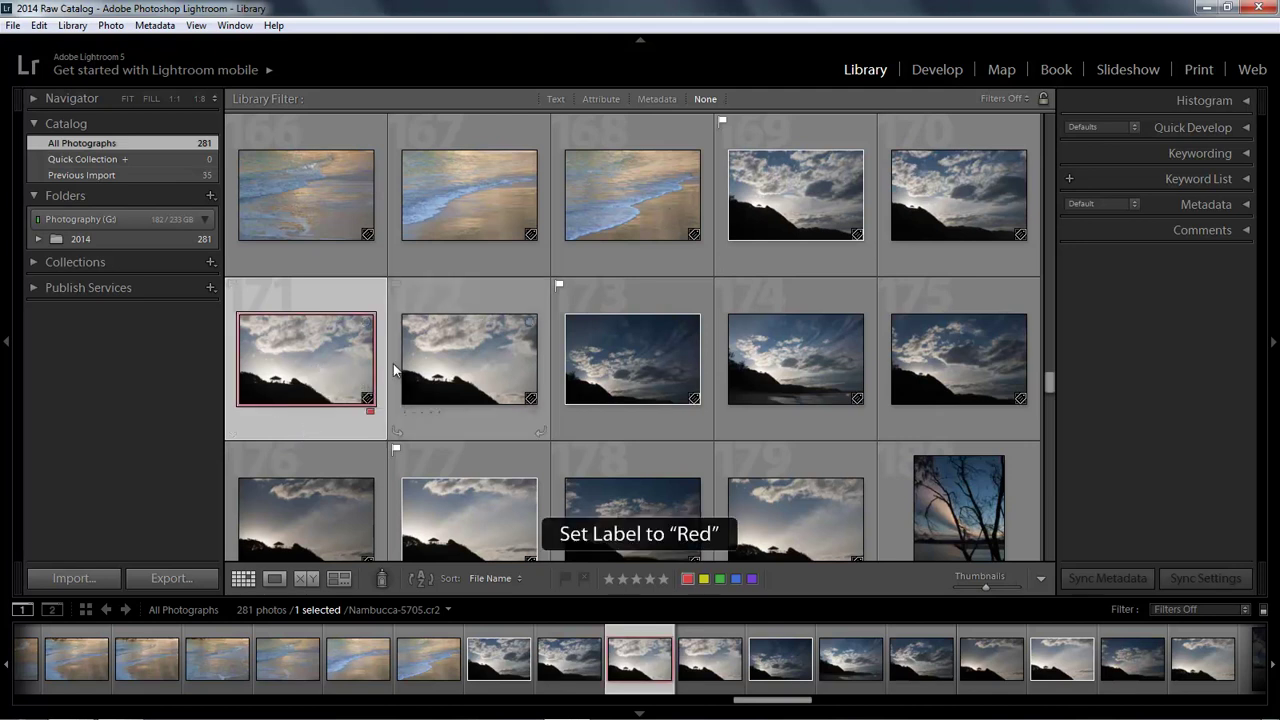
{"action": "left_click", "coordinate": [459, 353]}
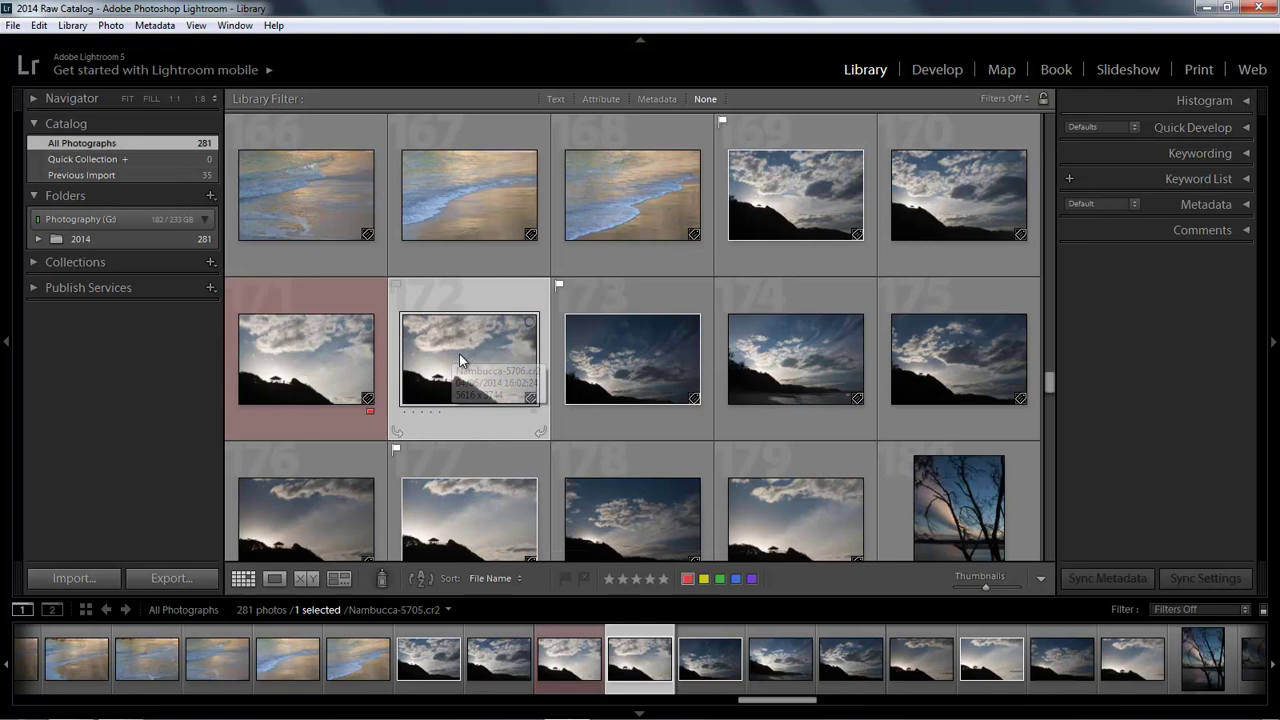
{"action": "key", "text": "7"}
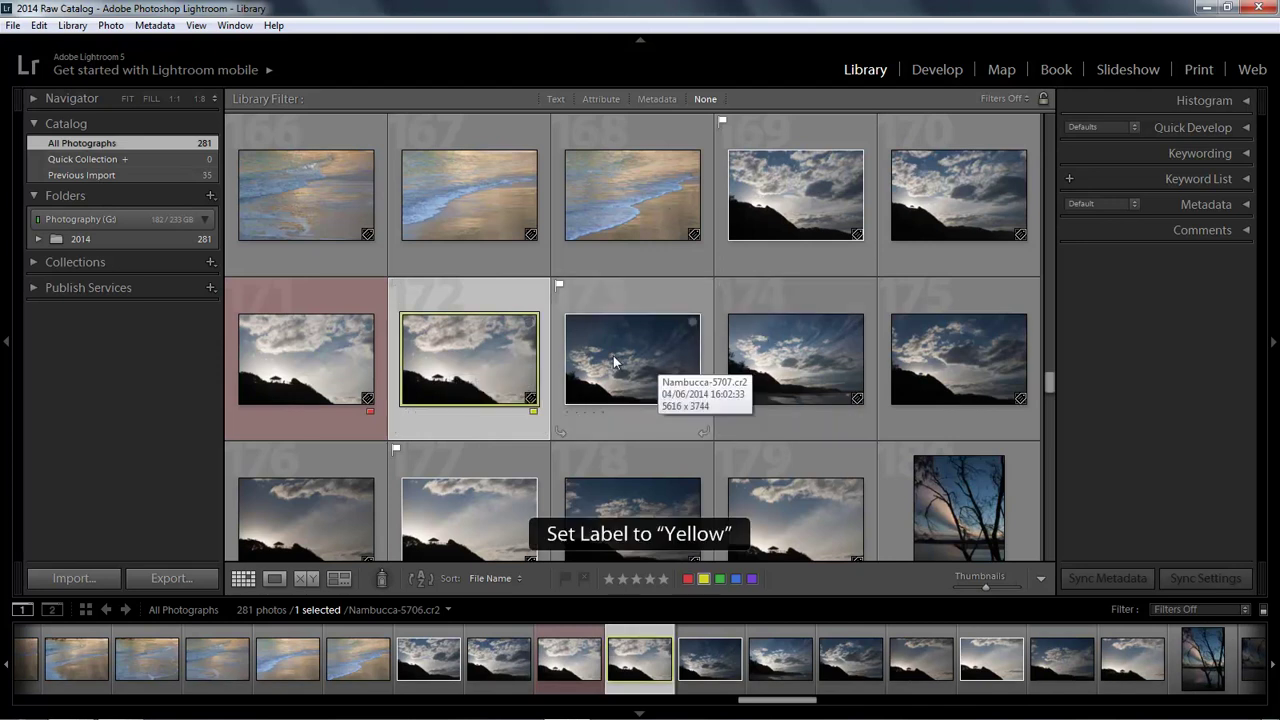
{"action": "left_click", "coordinate": [614, 362]}
{"action": "key", "text": "8"}
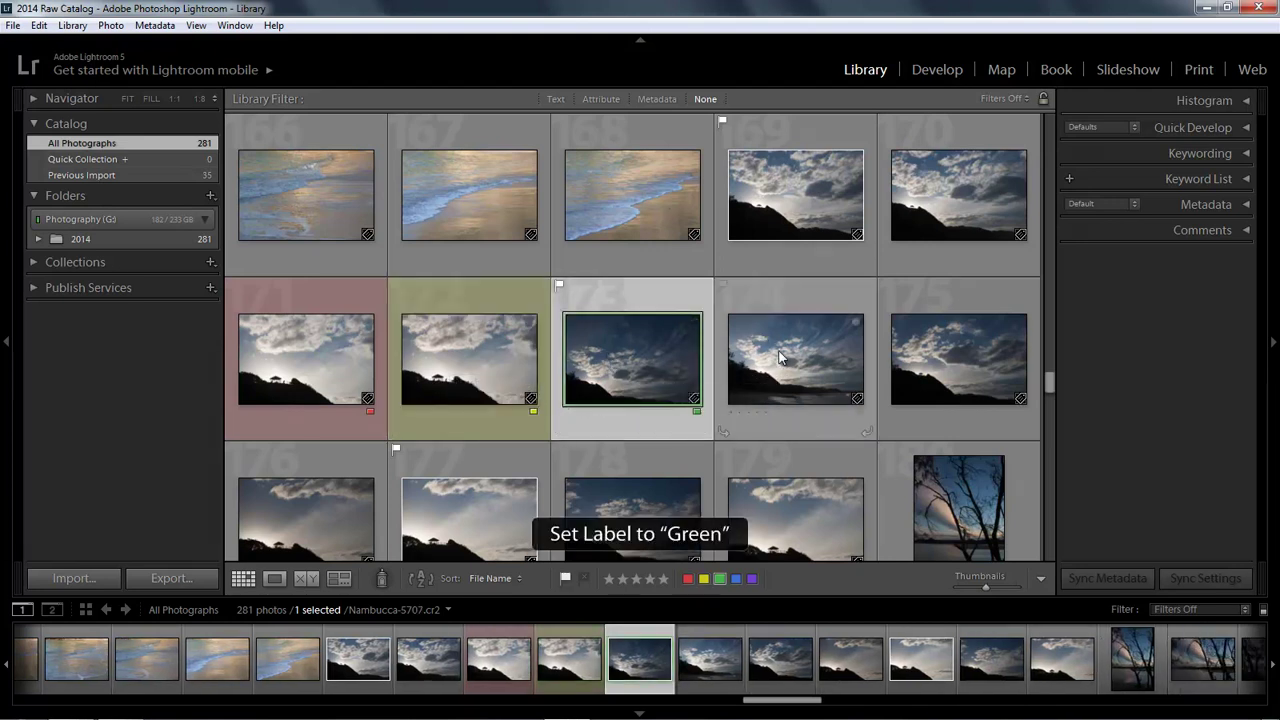
{"action": "left_click", "coordinate": [781, 358]}
{"action": "key", "text": "9"}
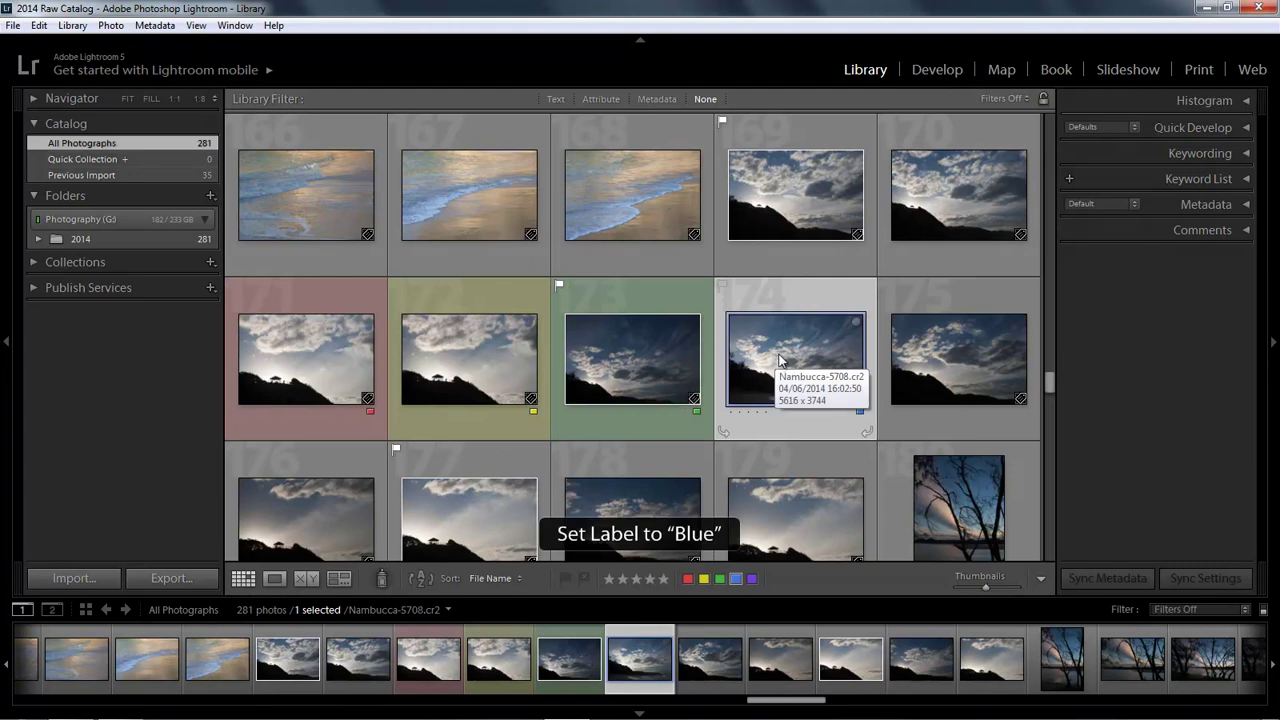
{"action": "left_click", "coordinate": [975, 372]}
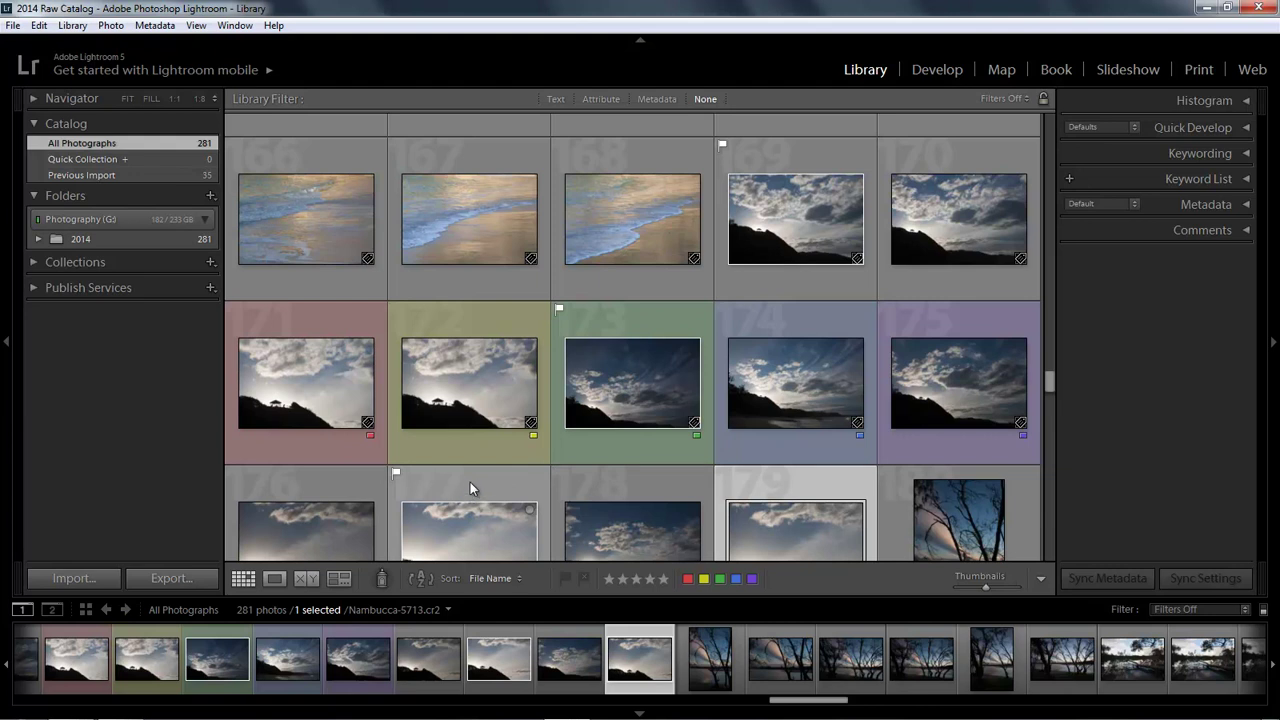
Step: Remove photo 171's red label, then make 172 active and select all 281 photos
{"action": "left_click", "coordinate": [310, 446]}
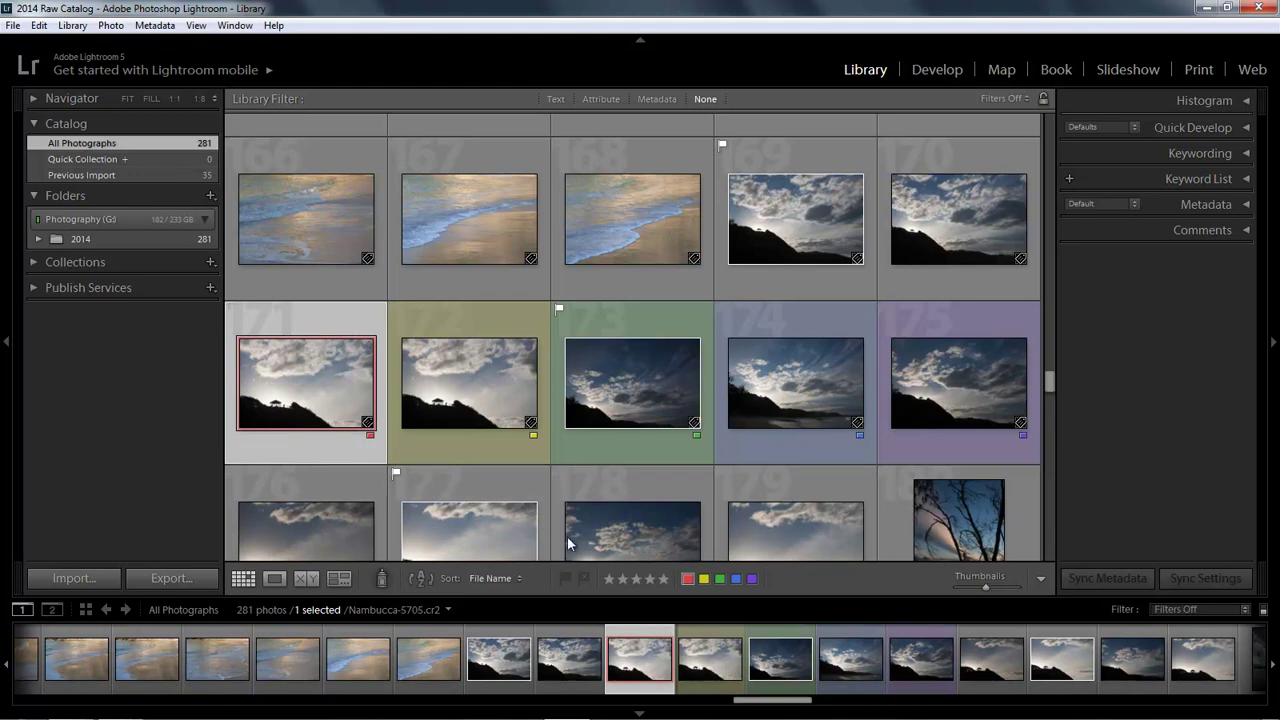
{"action": "left_click", "coordinate": [688, 579]}
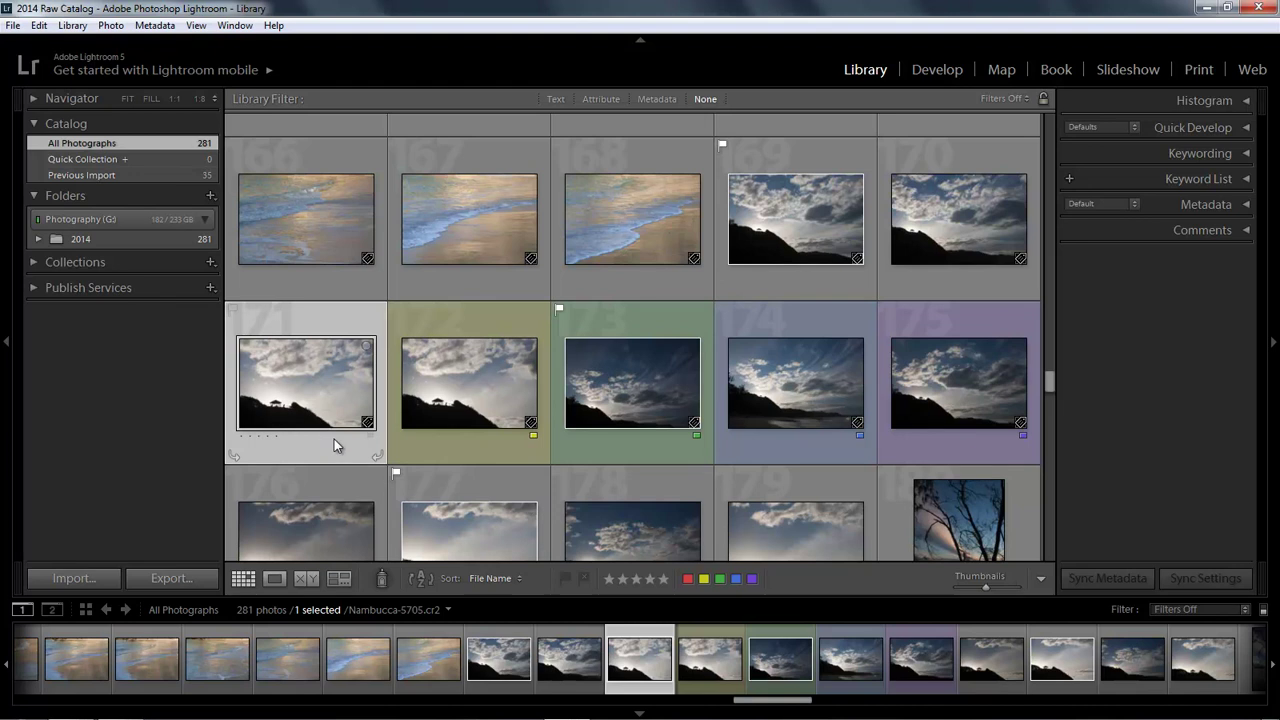
{"action": "left_click", "coordinate": [458, 413]}
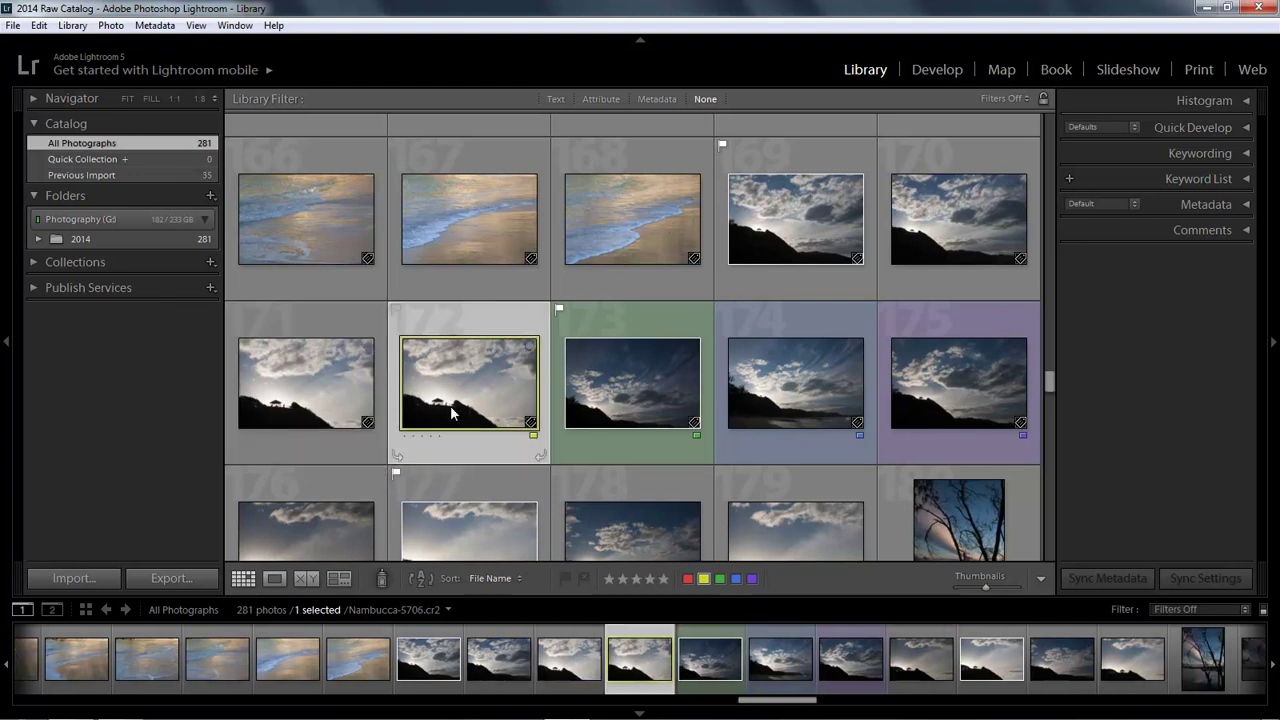
{"action": "key", "text": "ctrl+a"}
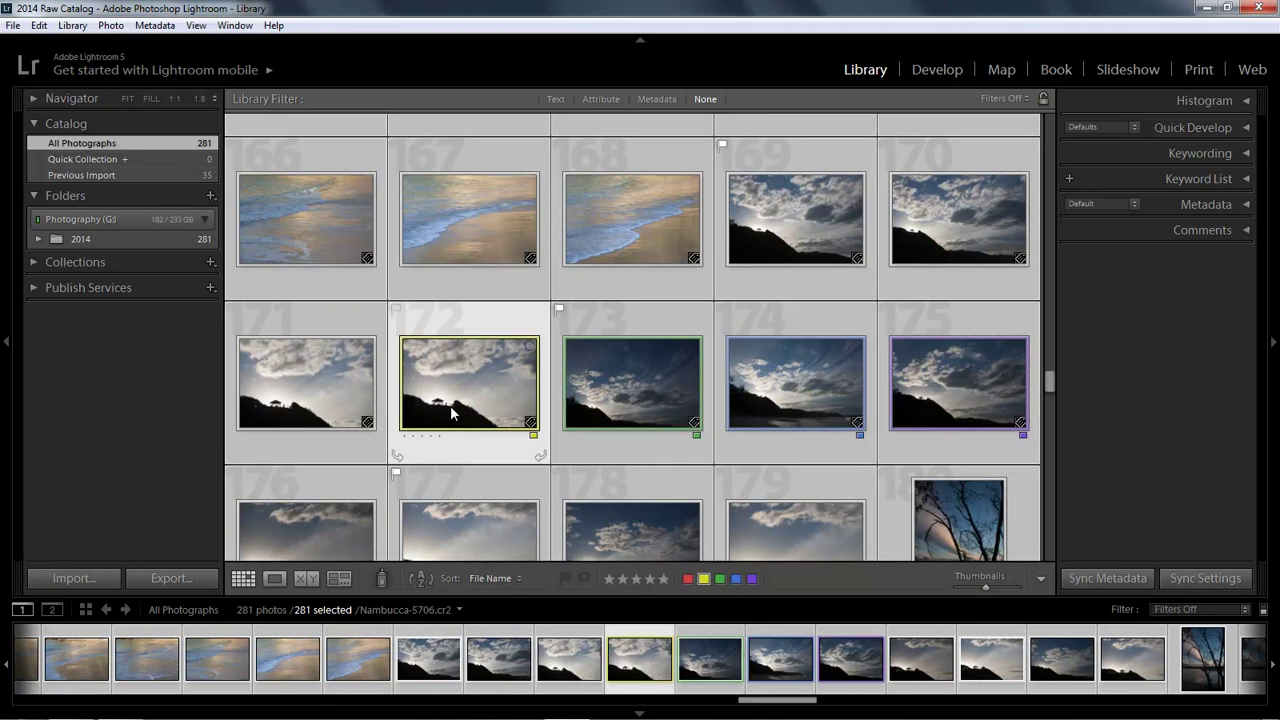
Step: Set the flag on all selected photos to Unflagged
{"action": "right_click", "coordinate": [605, 379]}
{"action": "mouse_move", "coordinate": [607, 379]}
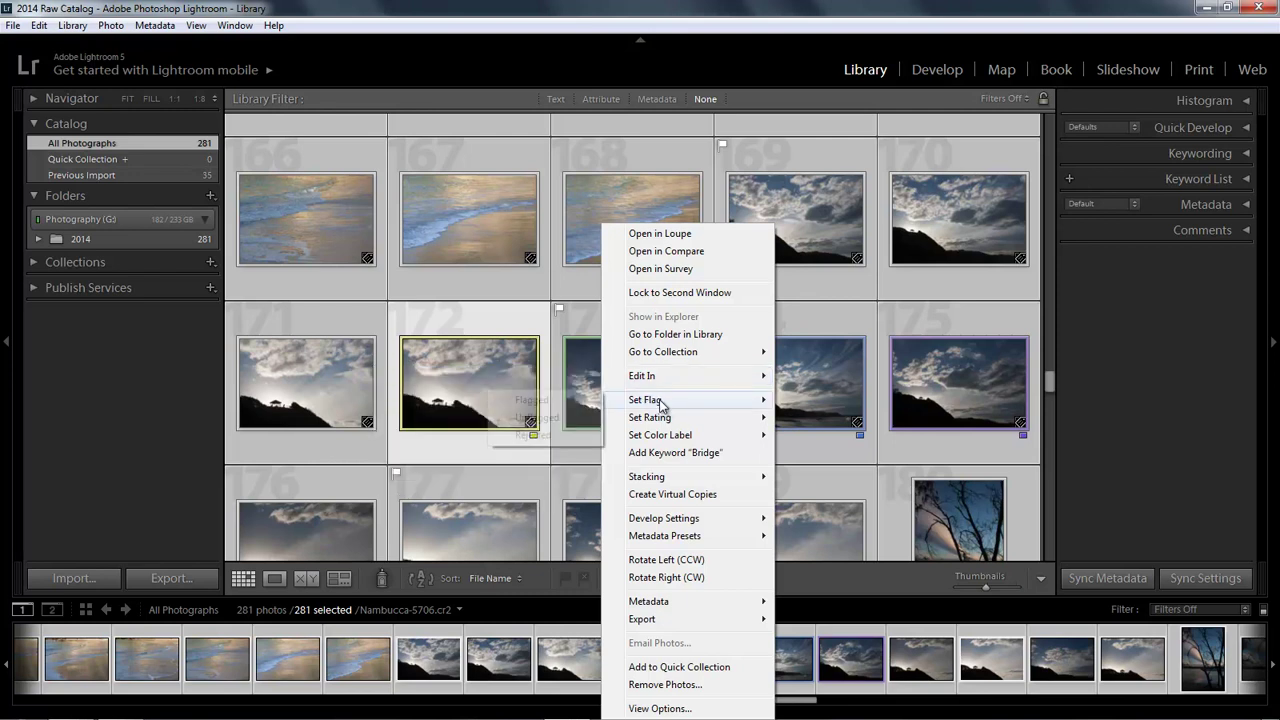
{"action": "mouse_move", "coordinate": [658, 405]}
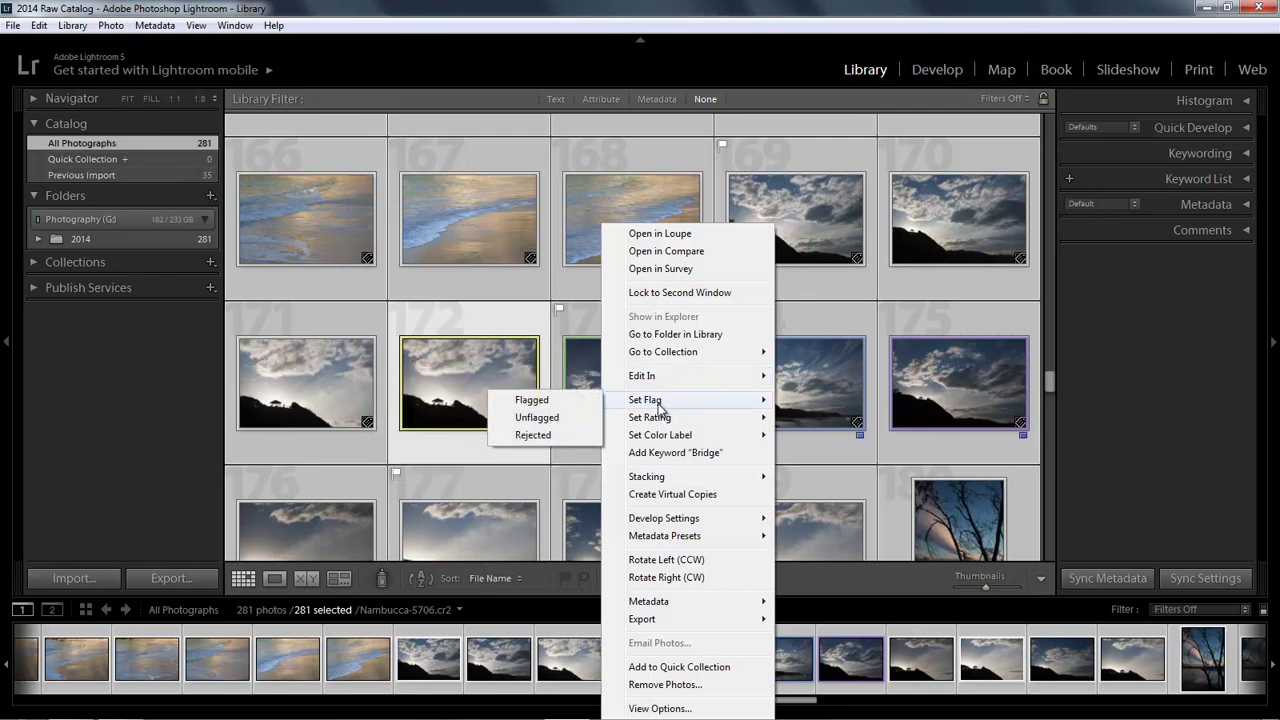
{"action": "left_click", "coordinate": [548, 418]}
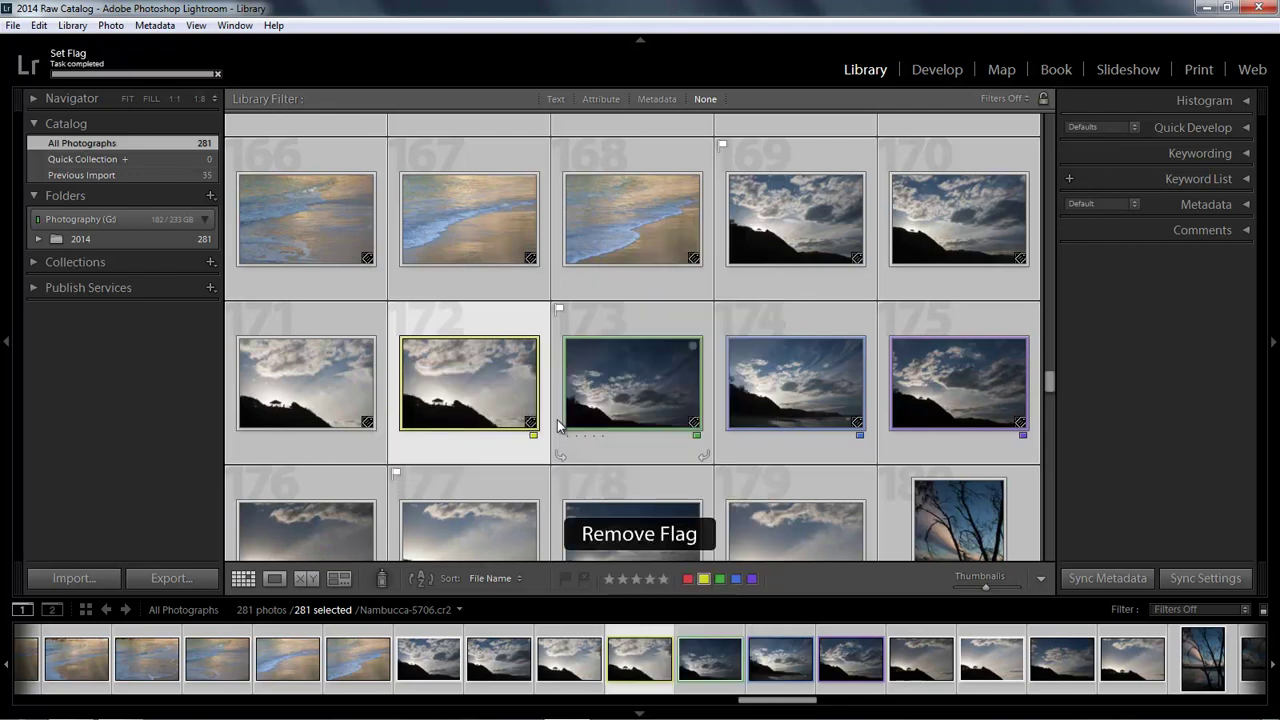
Step: Set the colour label on all selected photos to None
{"action": "right_click", "coordinate": [633, 386]}
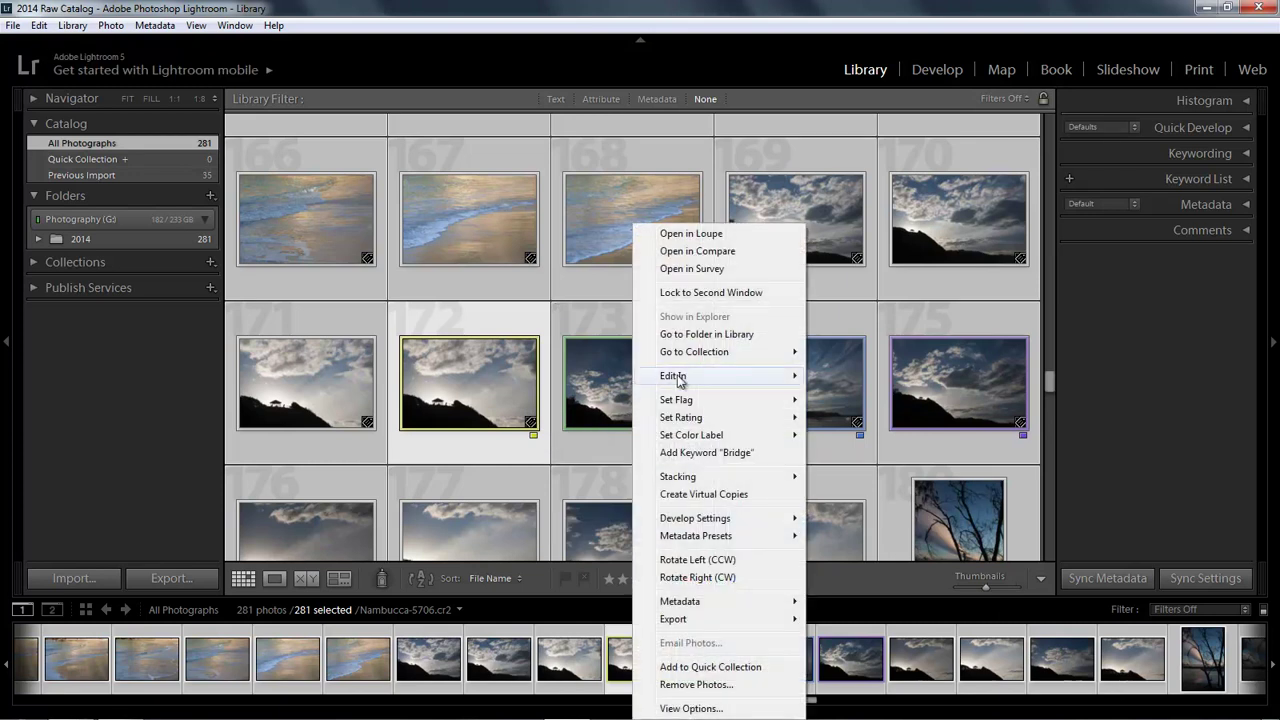
{"action": "mouse_move", "coordinate": [708, 441]}
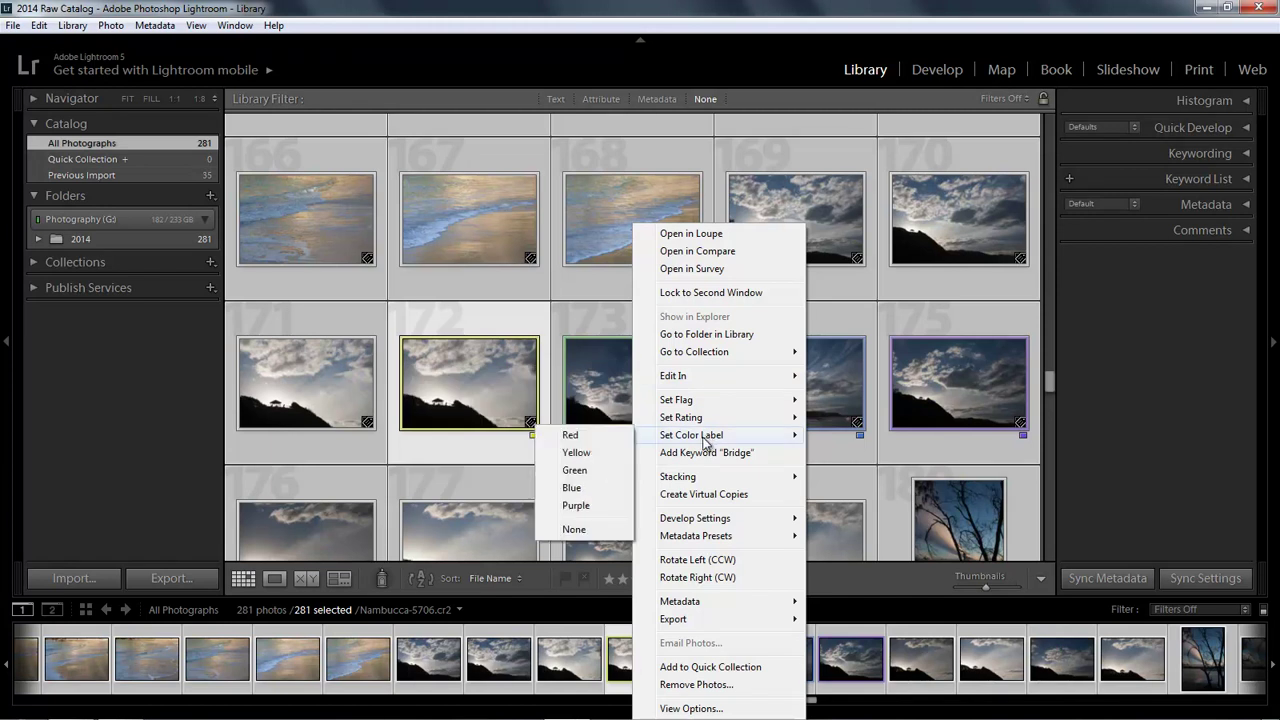
{"action": "left_click", "coordinate": [568, 530]}
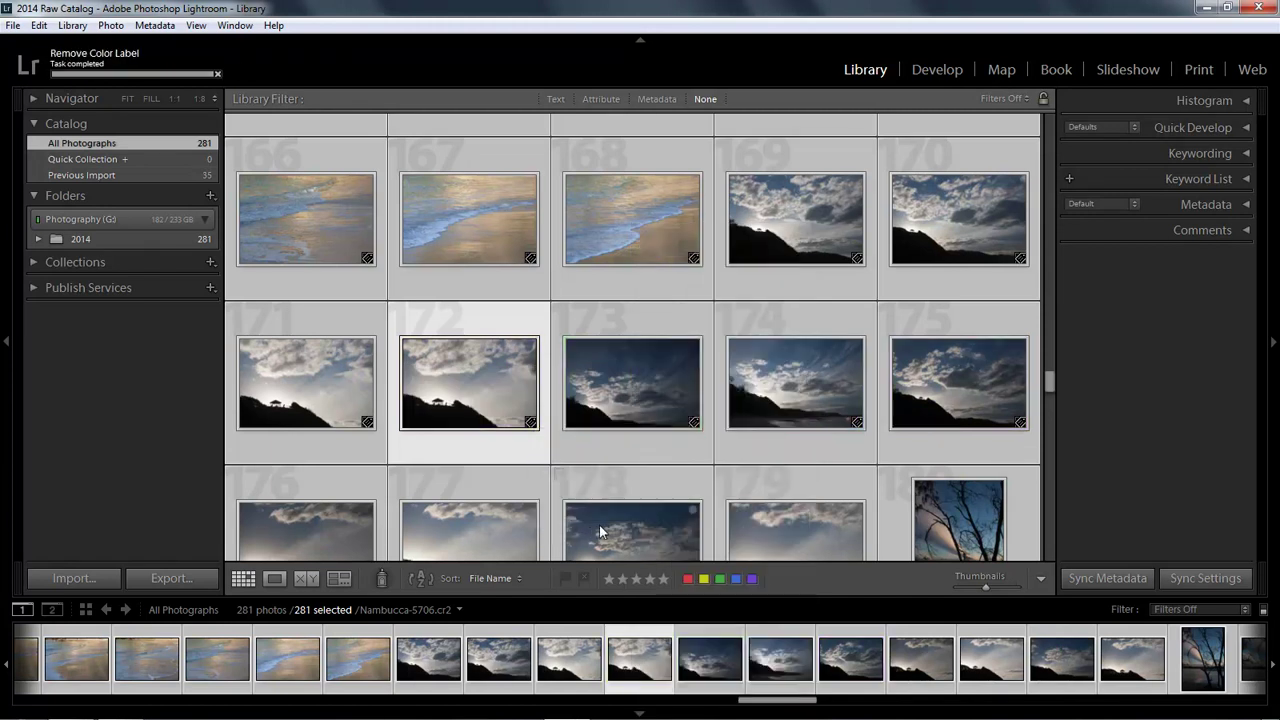
Step: Set the star rating on all 281 selected photos to None
{"action": "right_click", "coordinate": [619, 382]}
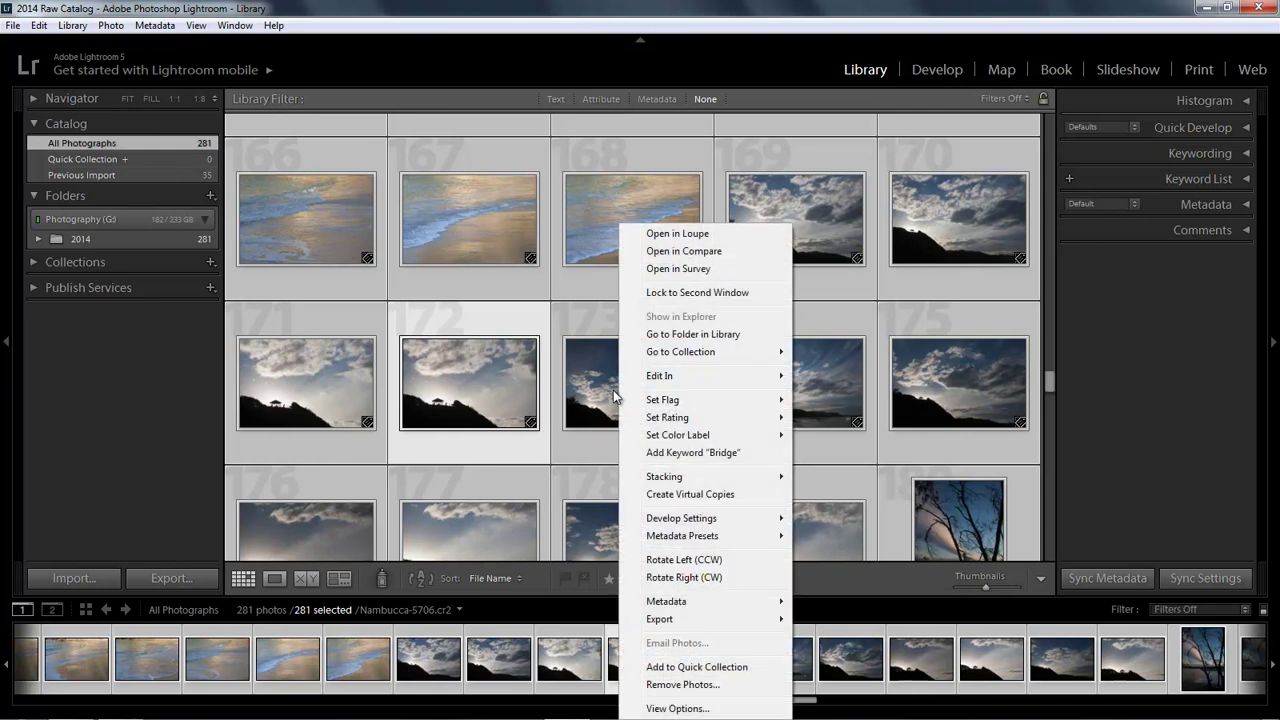
{"action": "mouse_move", "coordinate": [690, 423]}
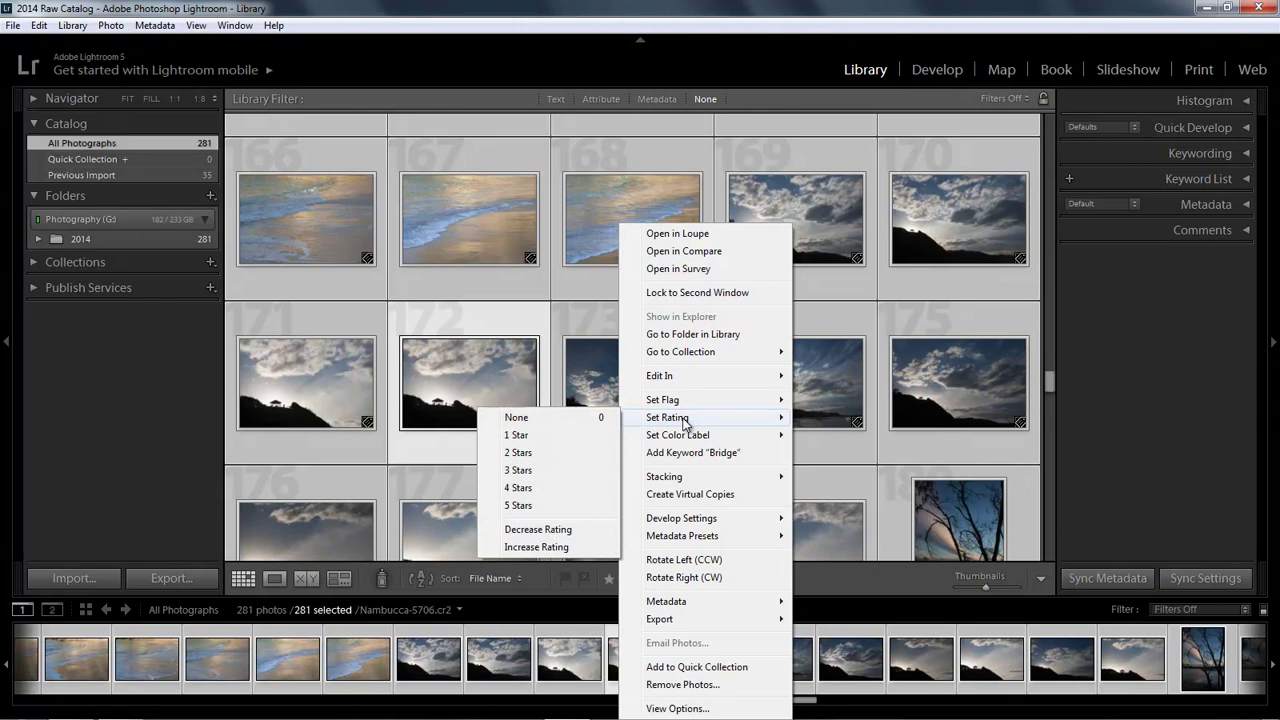
{"action": "left_click", "coordinate": [517, 420]}
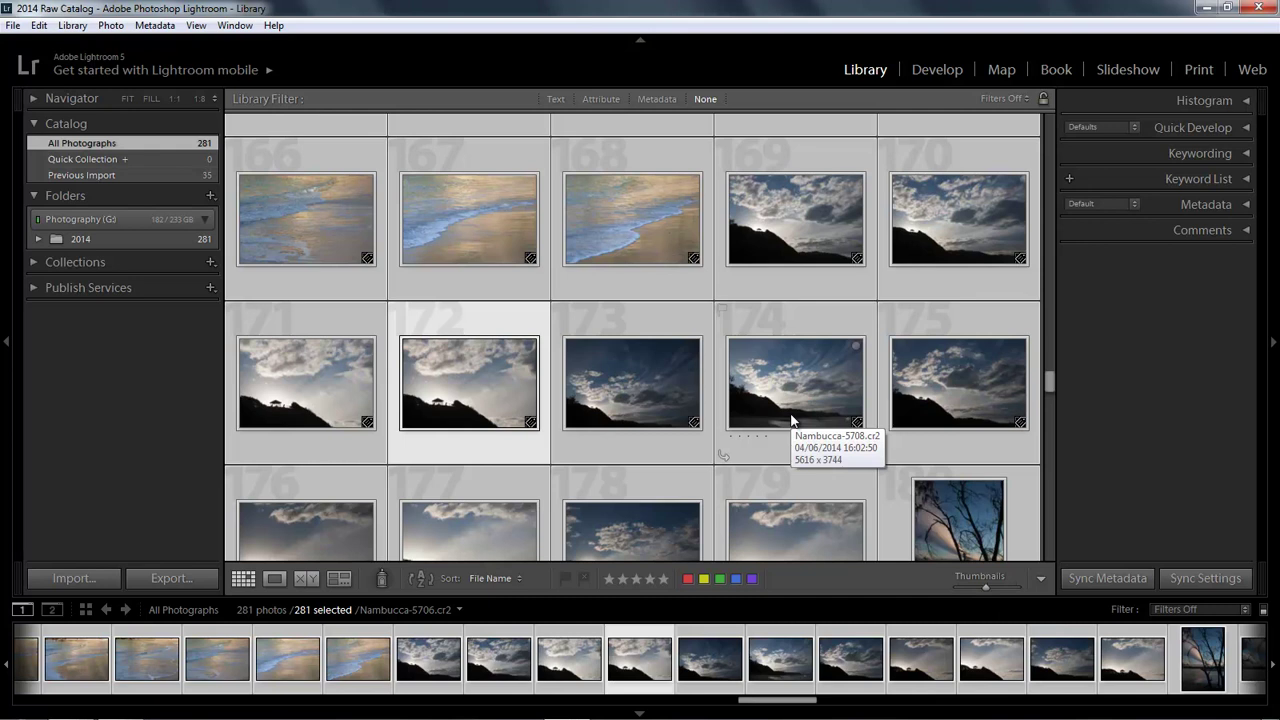
Step: Return to the grid's start, make photo 102 active, and apply red, yellow, then green labels
{"action": "key", "text": "Home"}
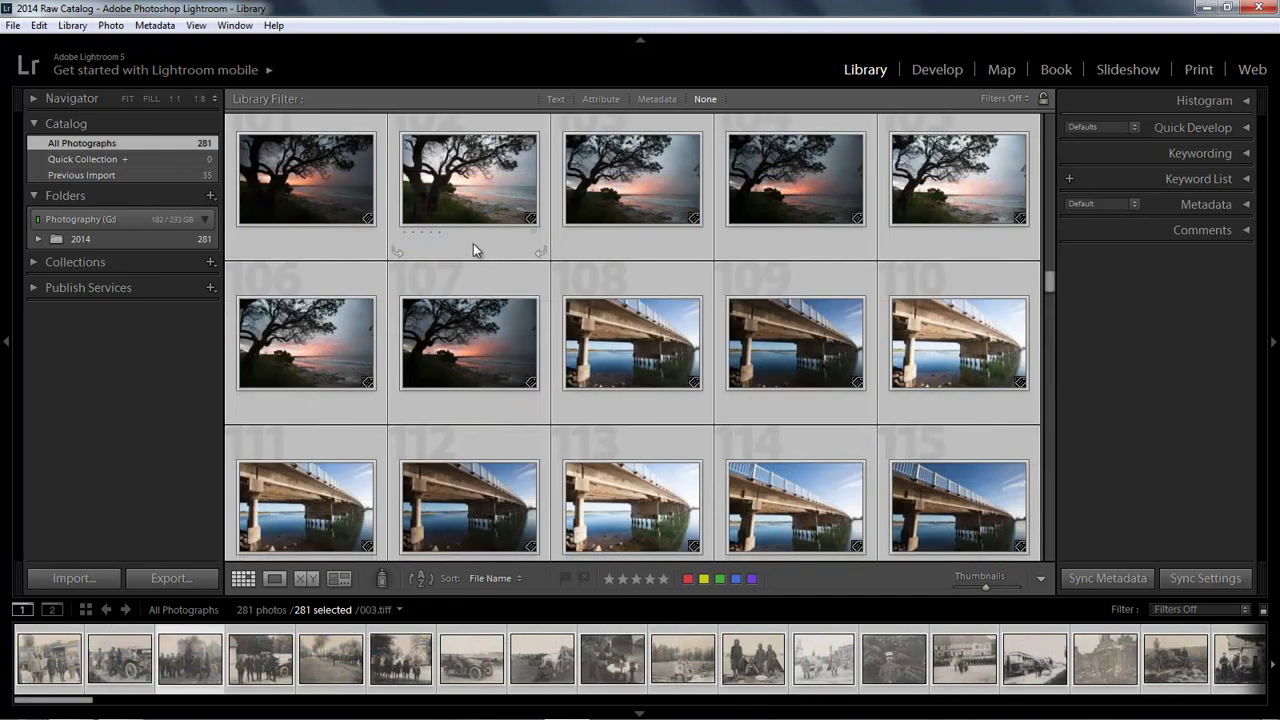
{"action": "left_click", "coordinate": [476, 182]}
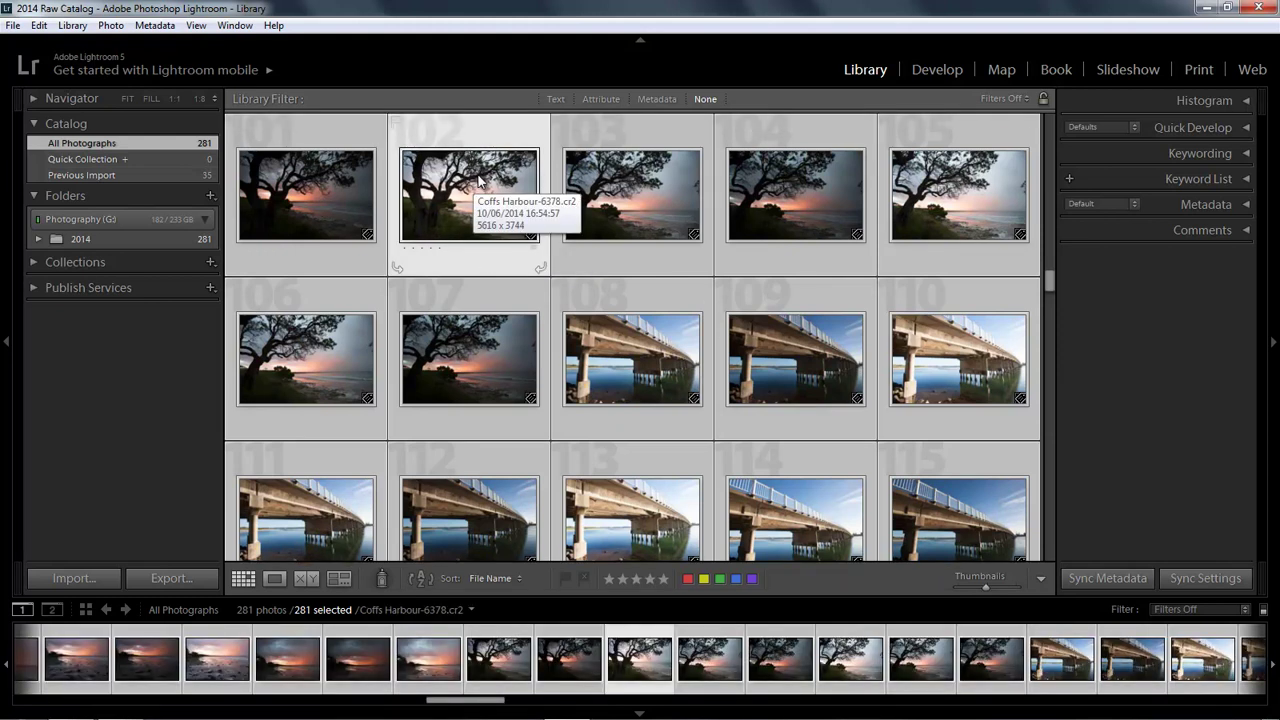
{"action": "key", "text": "6"}
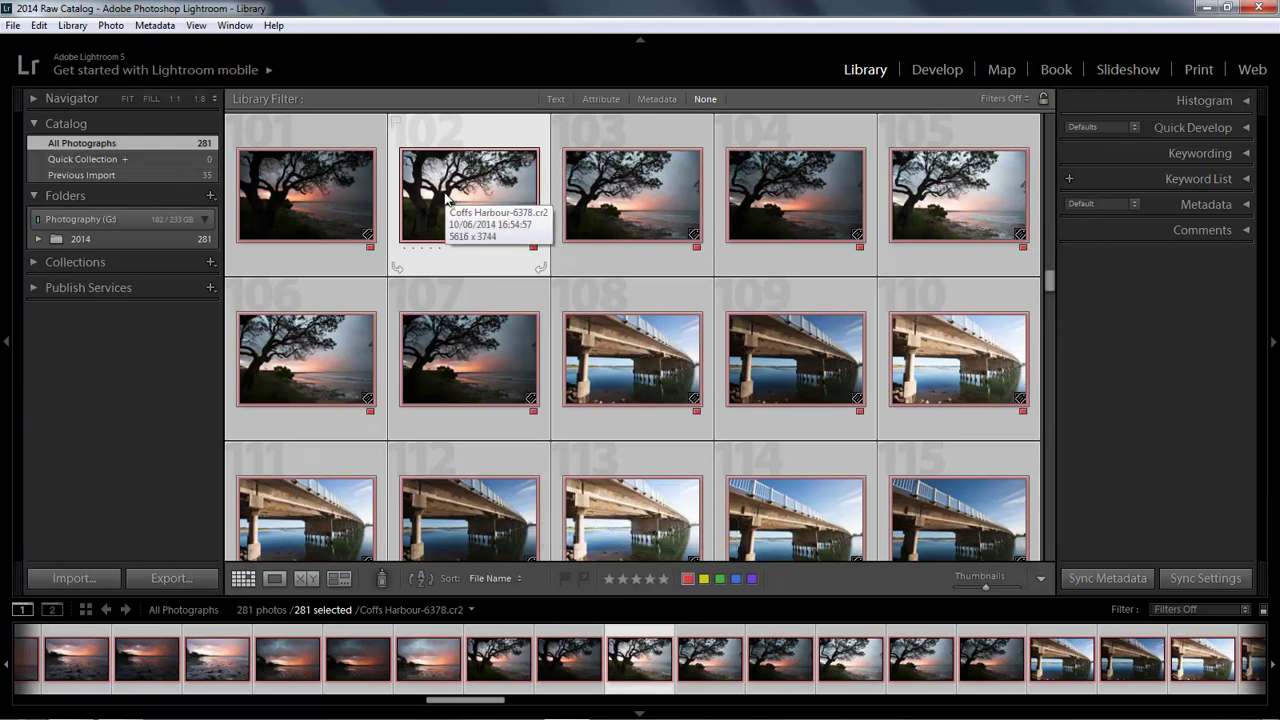
{"action": "key", "text": "7"}
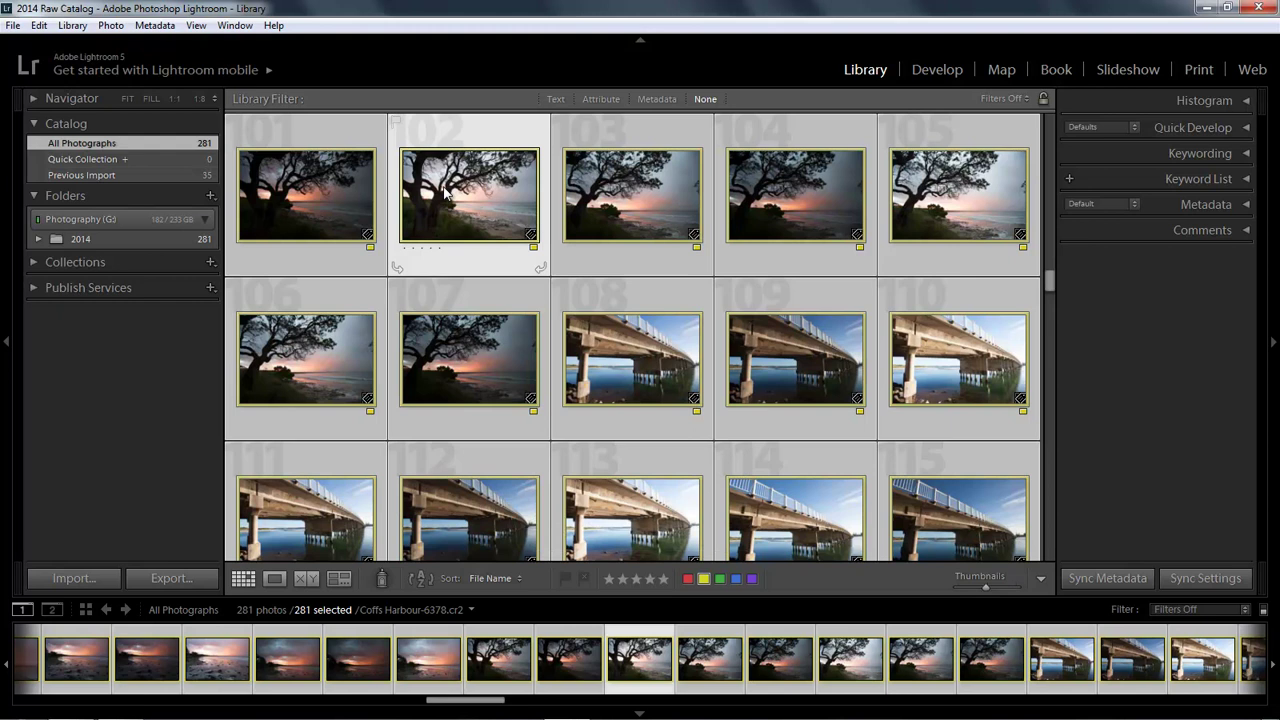
{"action": "key", "text": "8"}
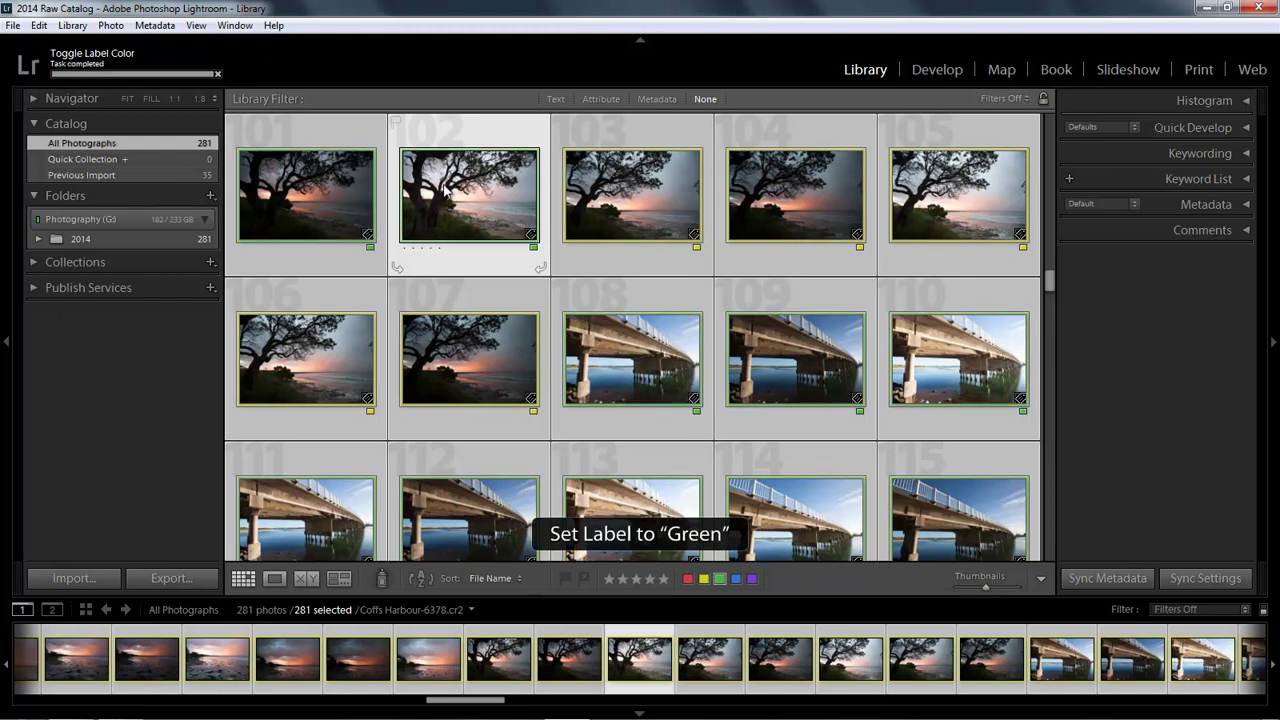